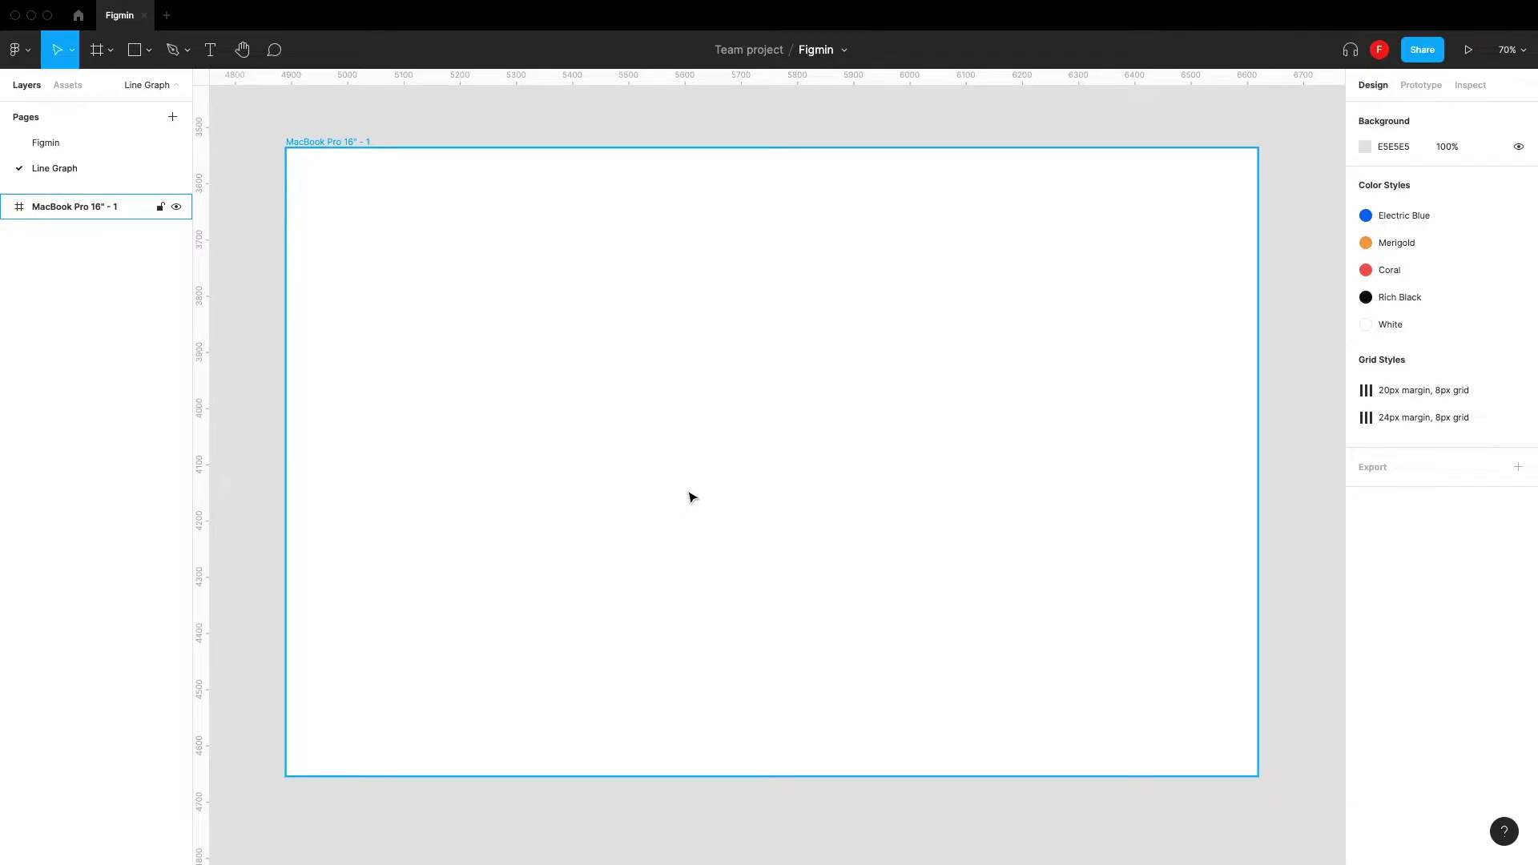
Draw a rising six-point zigzag line across the frame with the Pen tool.
key(p)
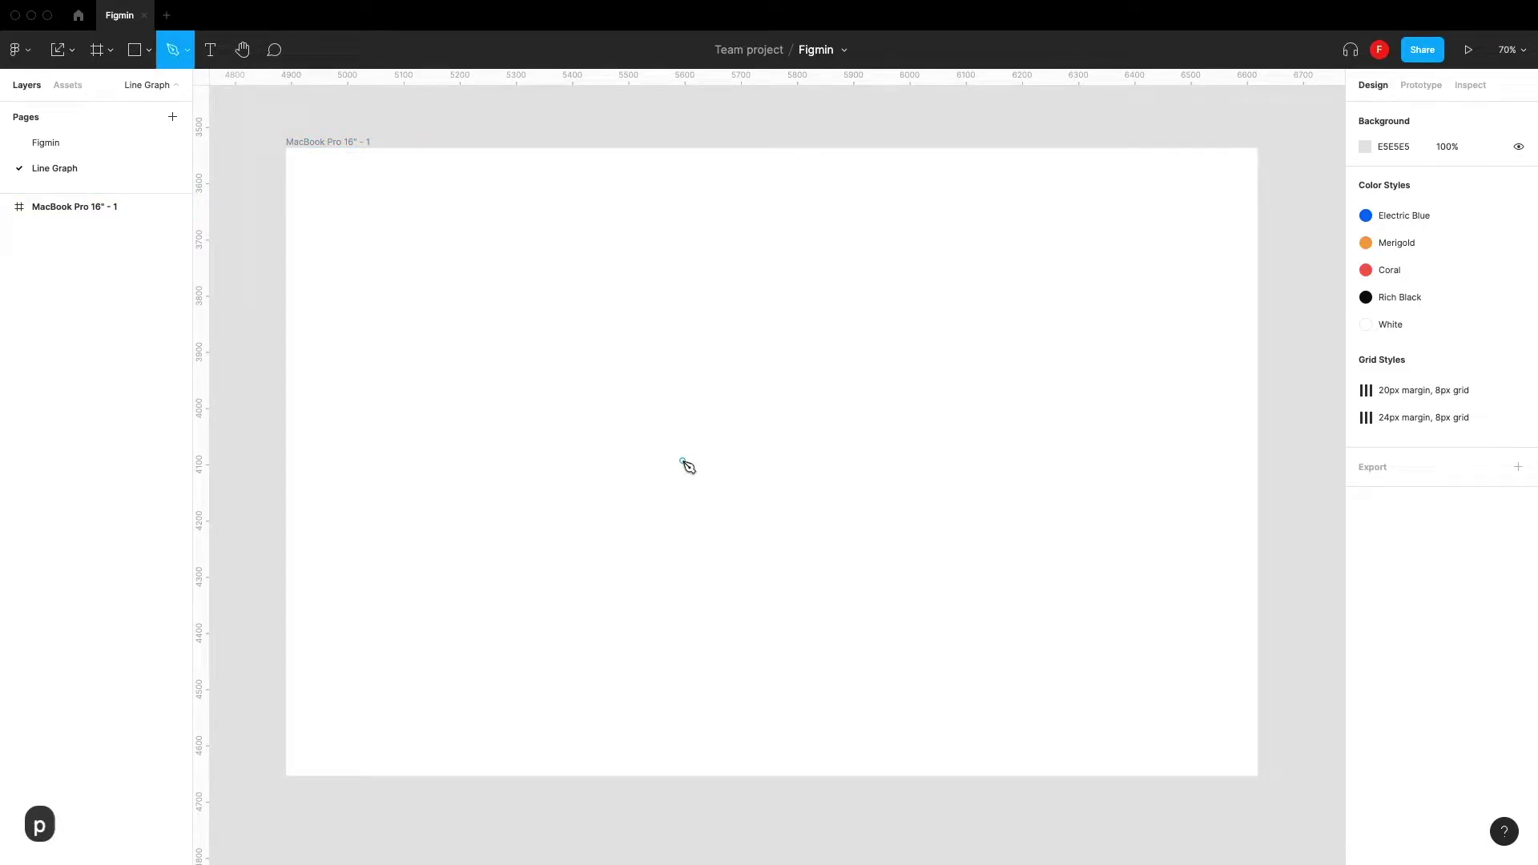
click(554, 495)
click(635, 436)
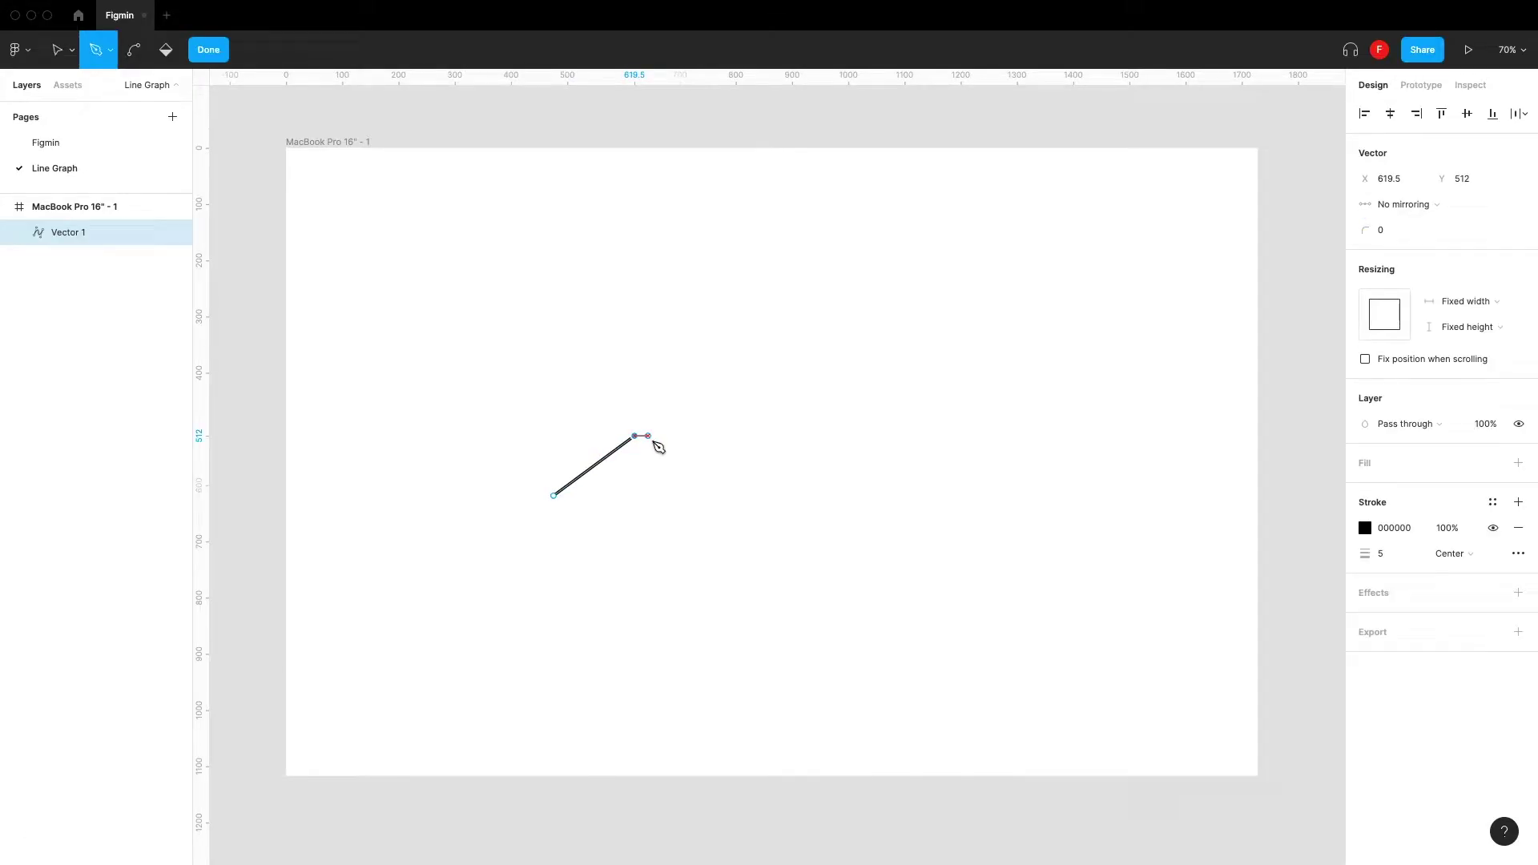
click(714, 465)
click(824, 366)
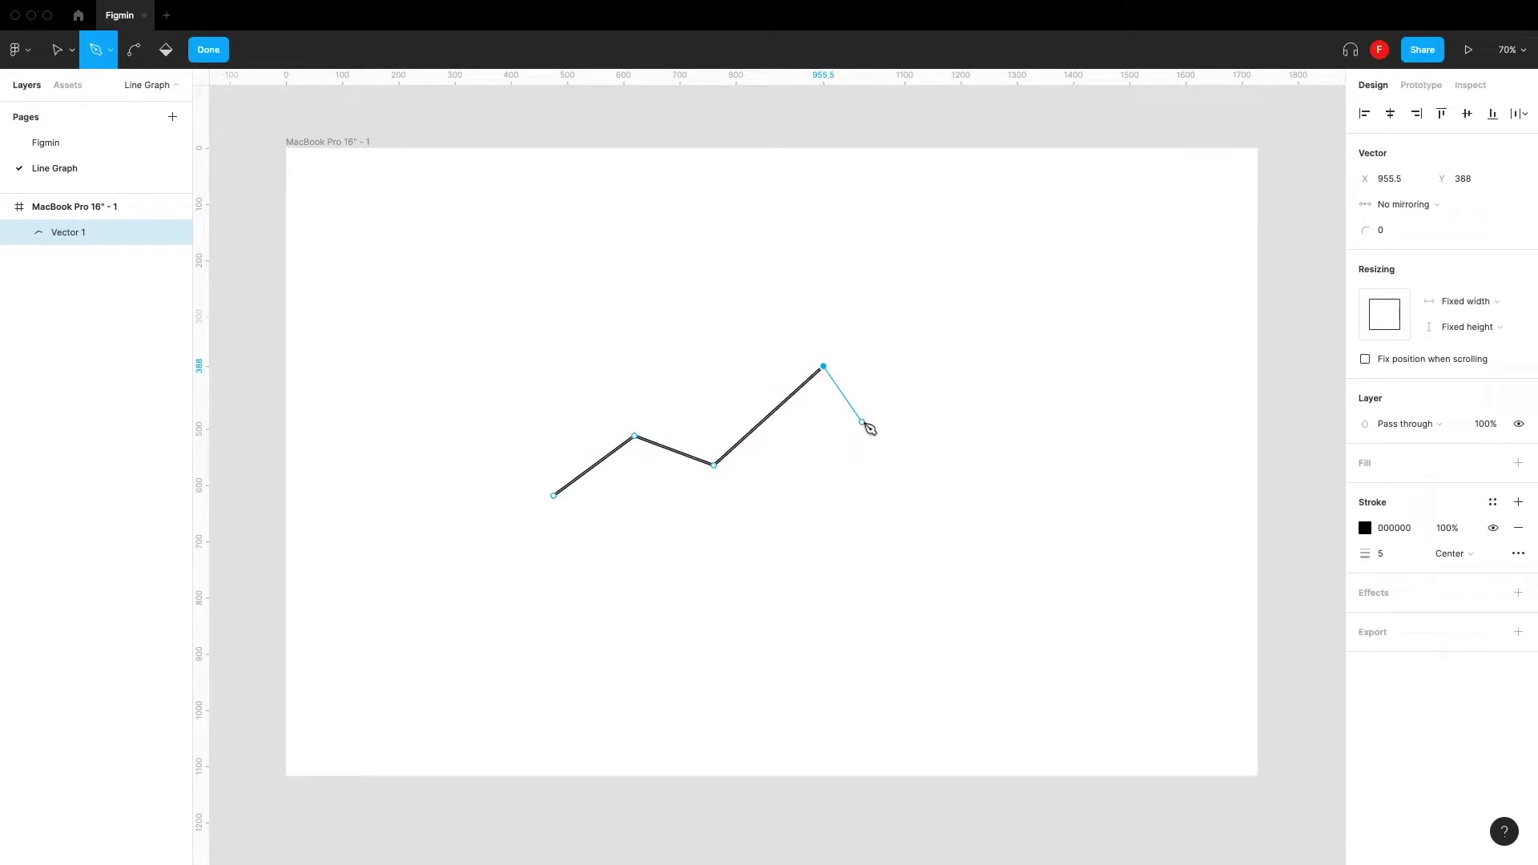
click(876, 416)
click(1014, 305)
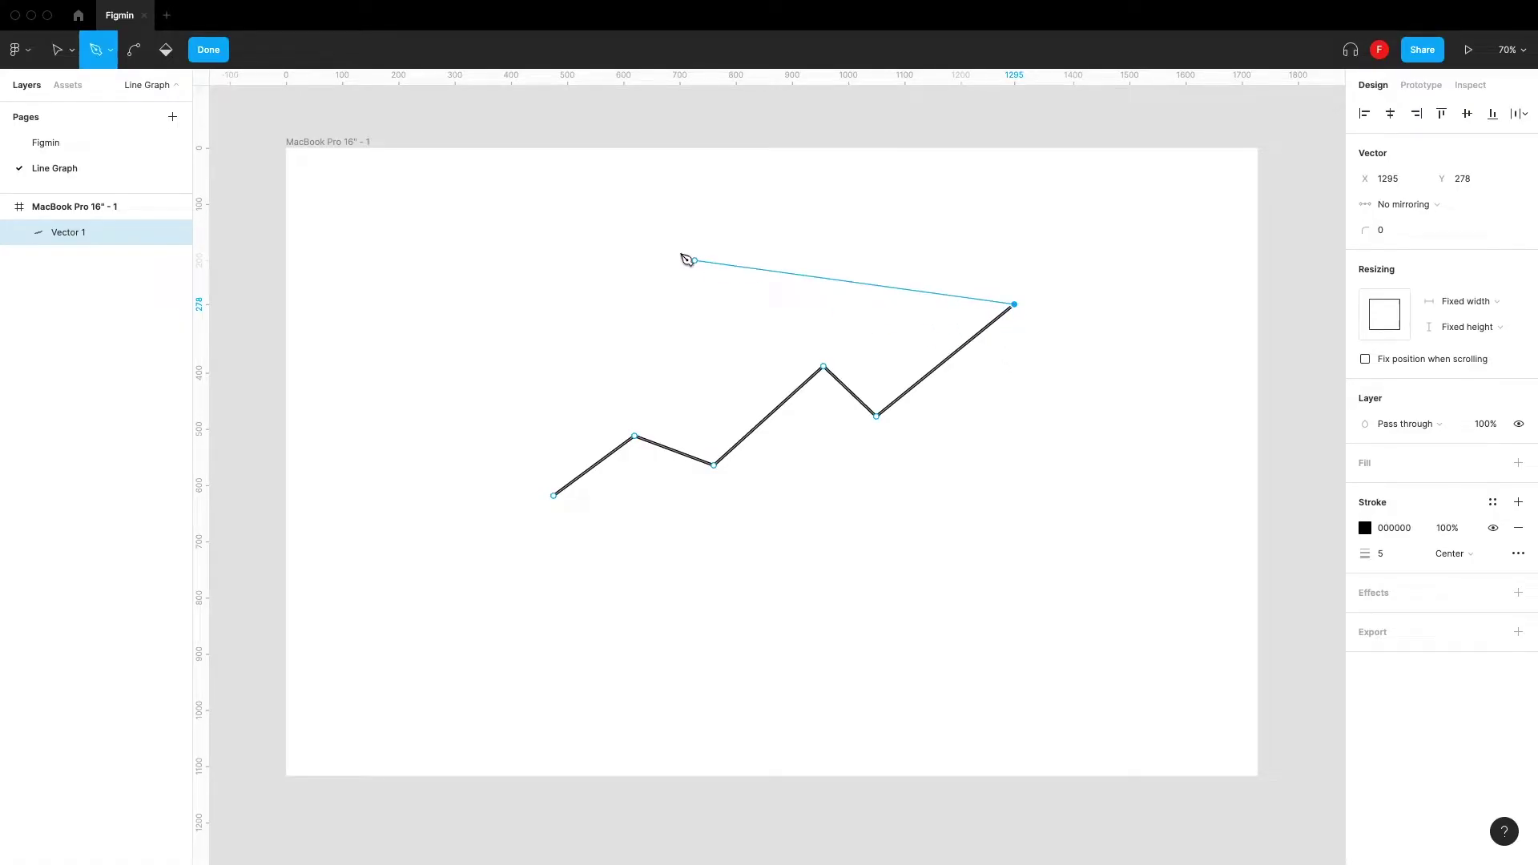
Bend the line's start, corners, peak and valley into smooth curves.
click(134, 55)
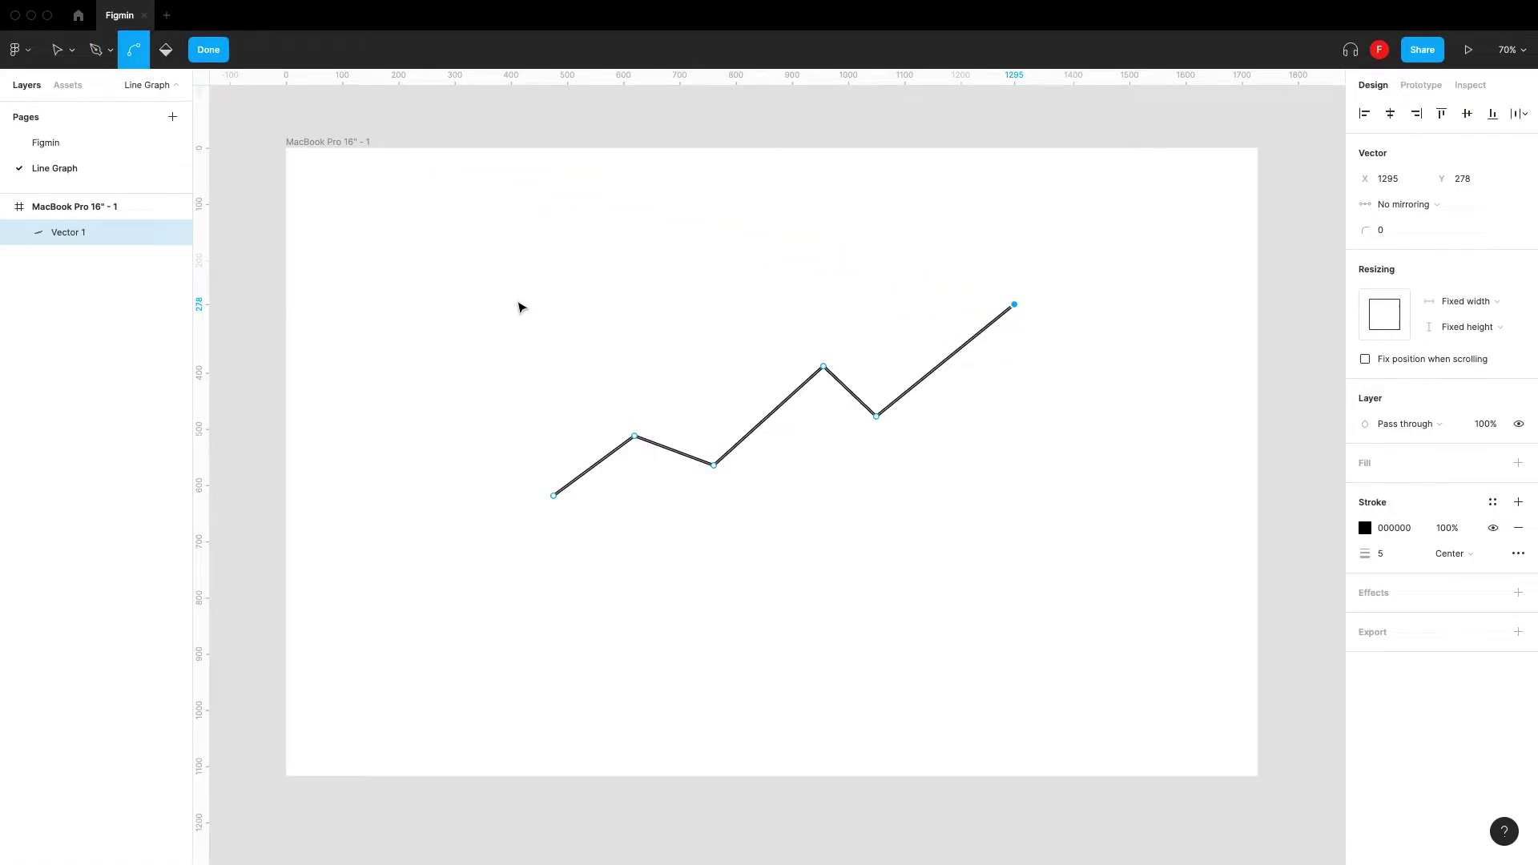
drag(554, 496, 597, 497)
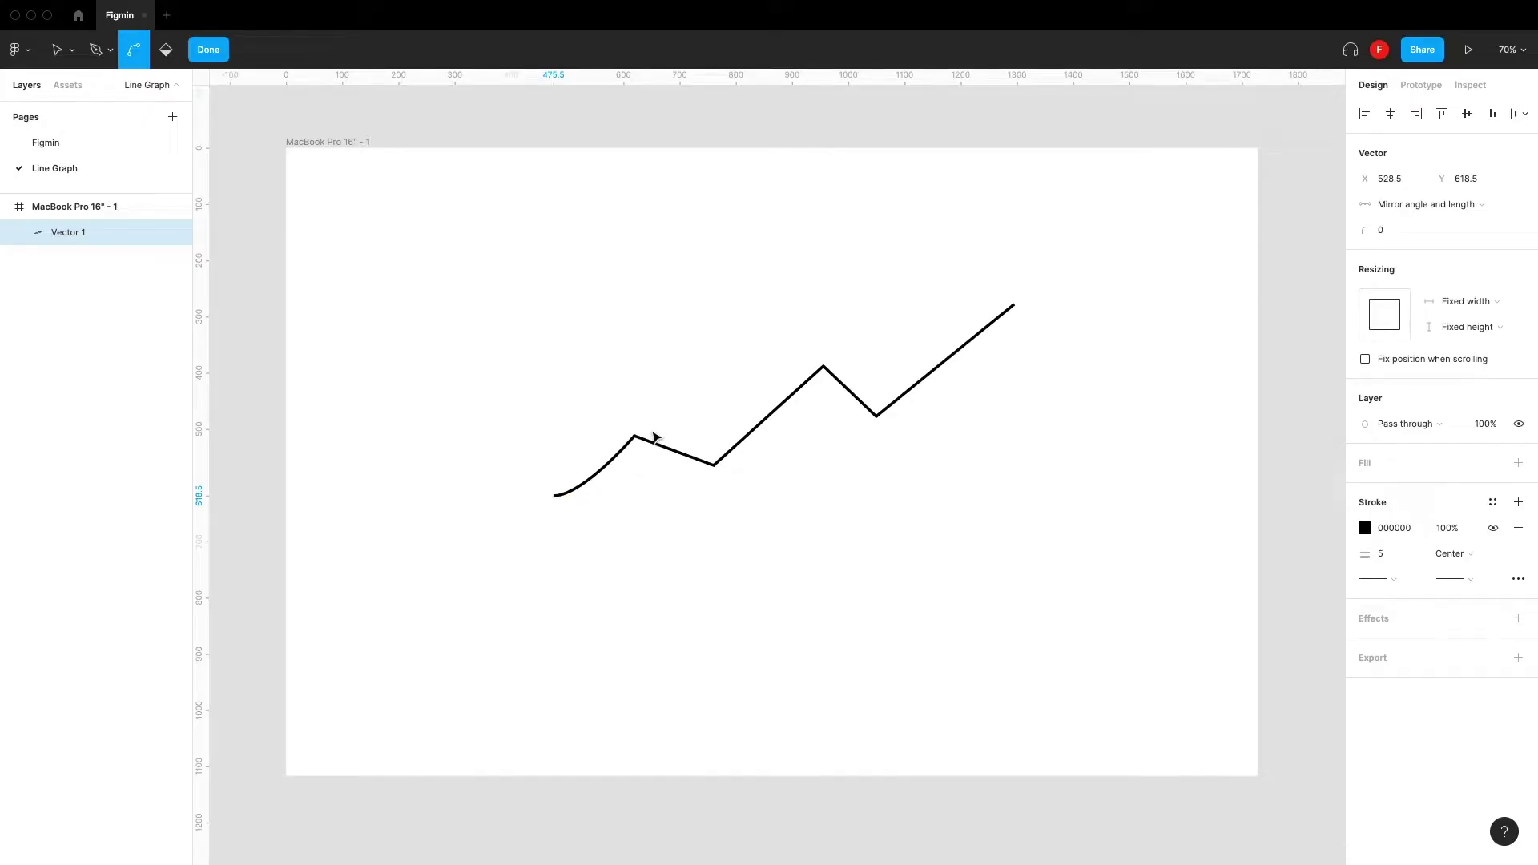
drag(634, 436, 747, 467)
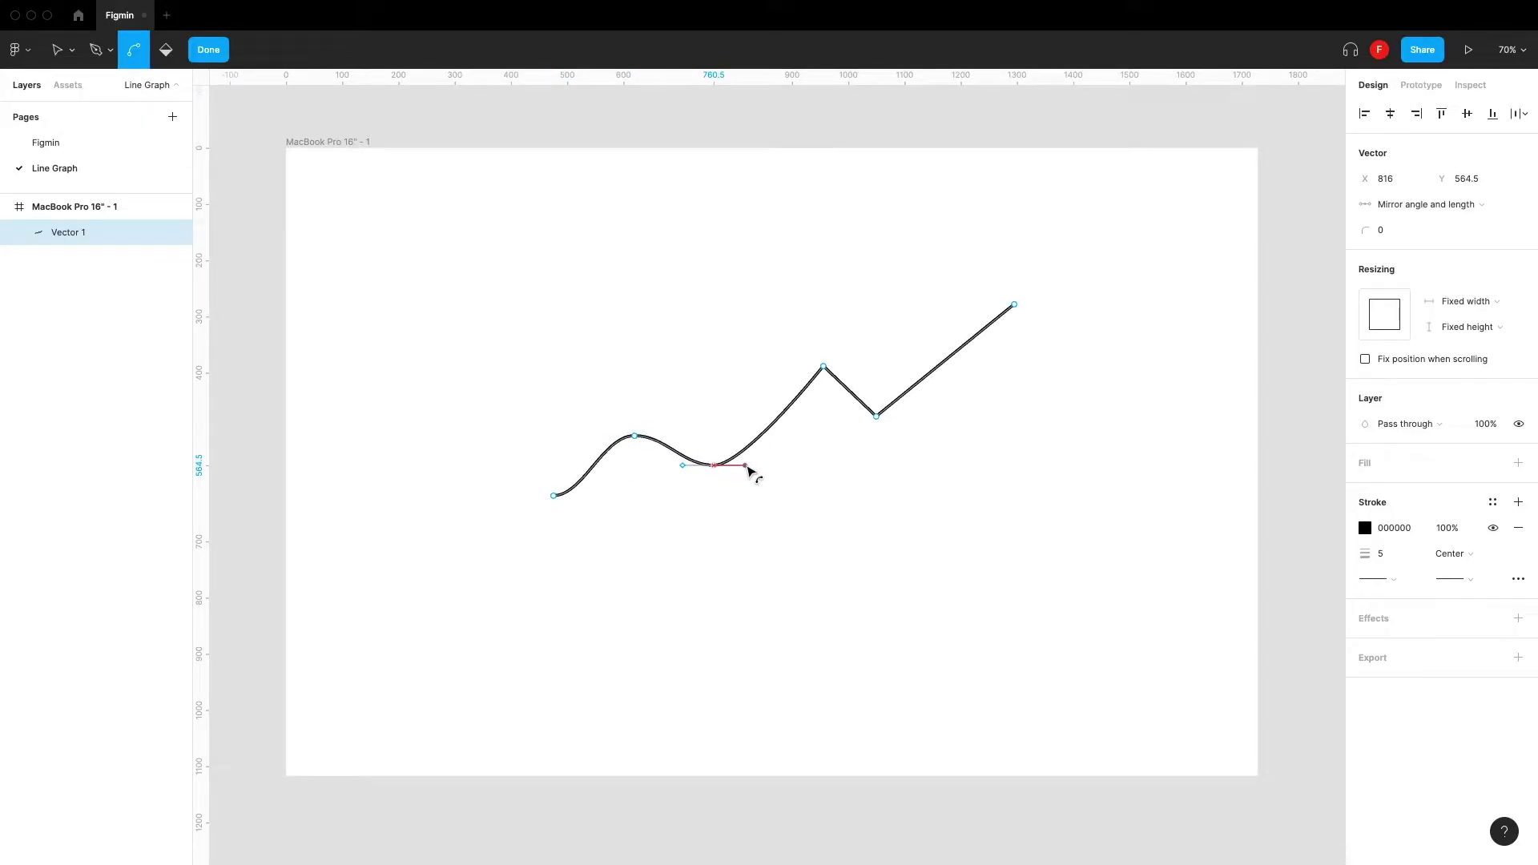
drag(824, 366, 847, 367)
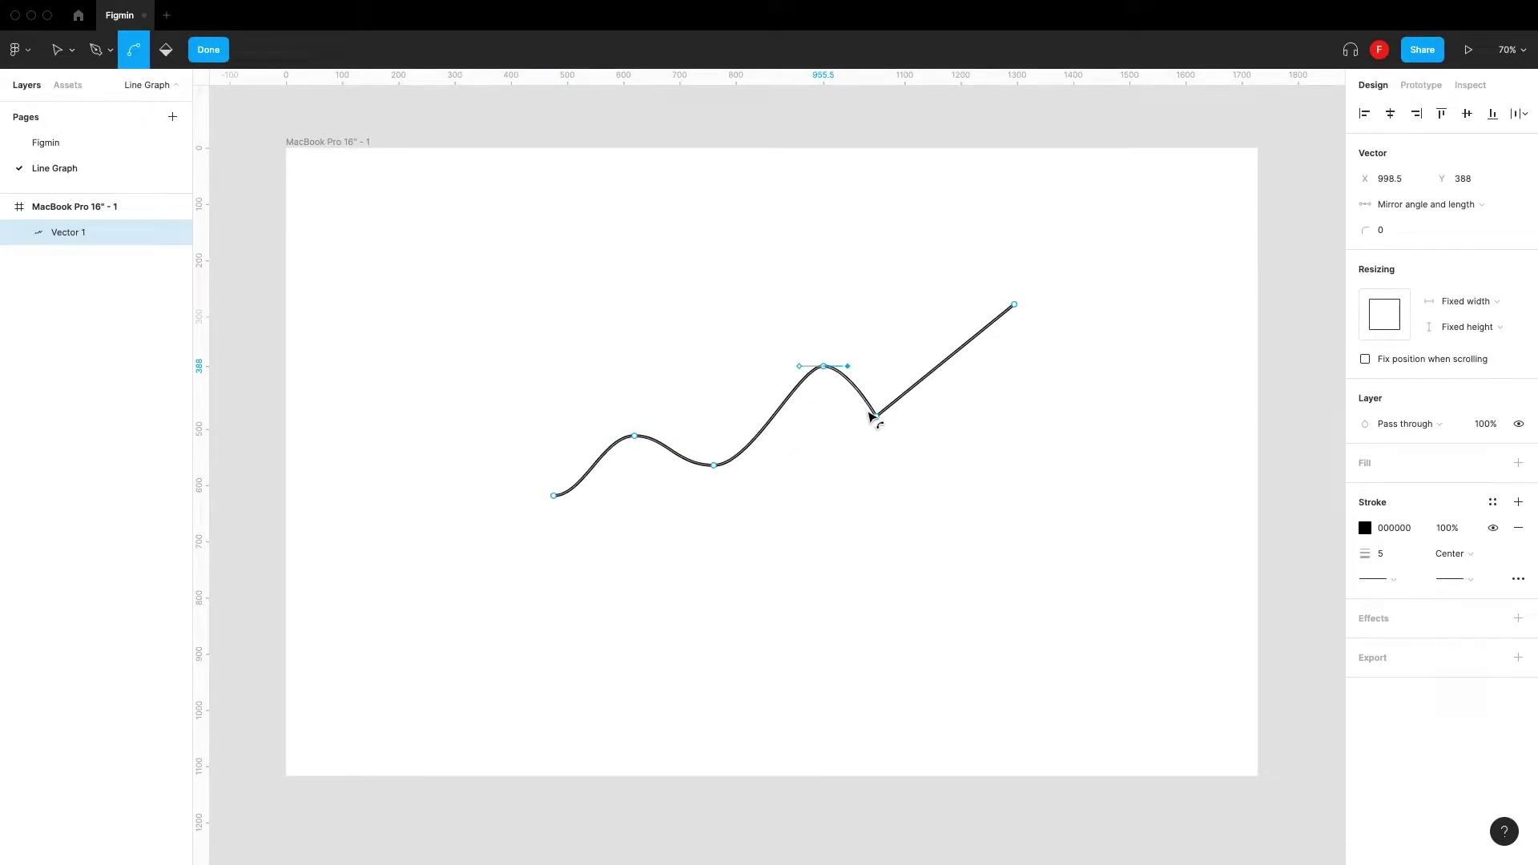
drag(875, 416, 914, 417)
Undo the last valley bend and duplicate the curved line as Vector 2.
key(super+z)
key(Escape)
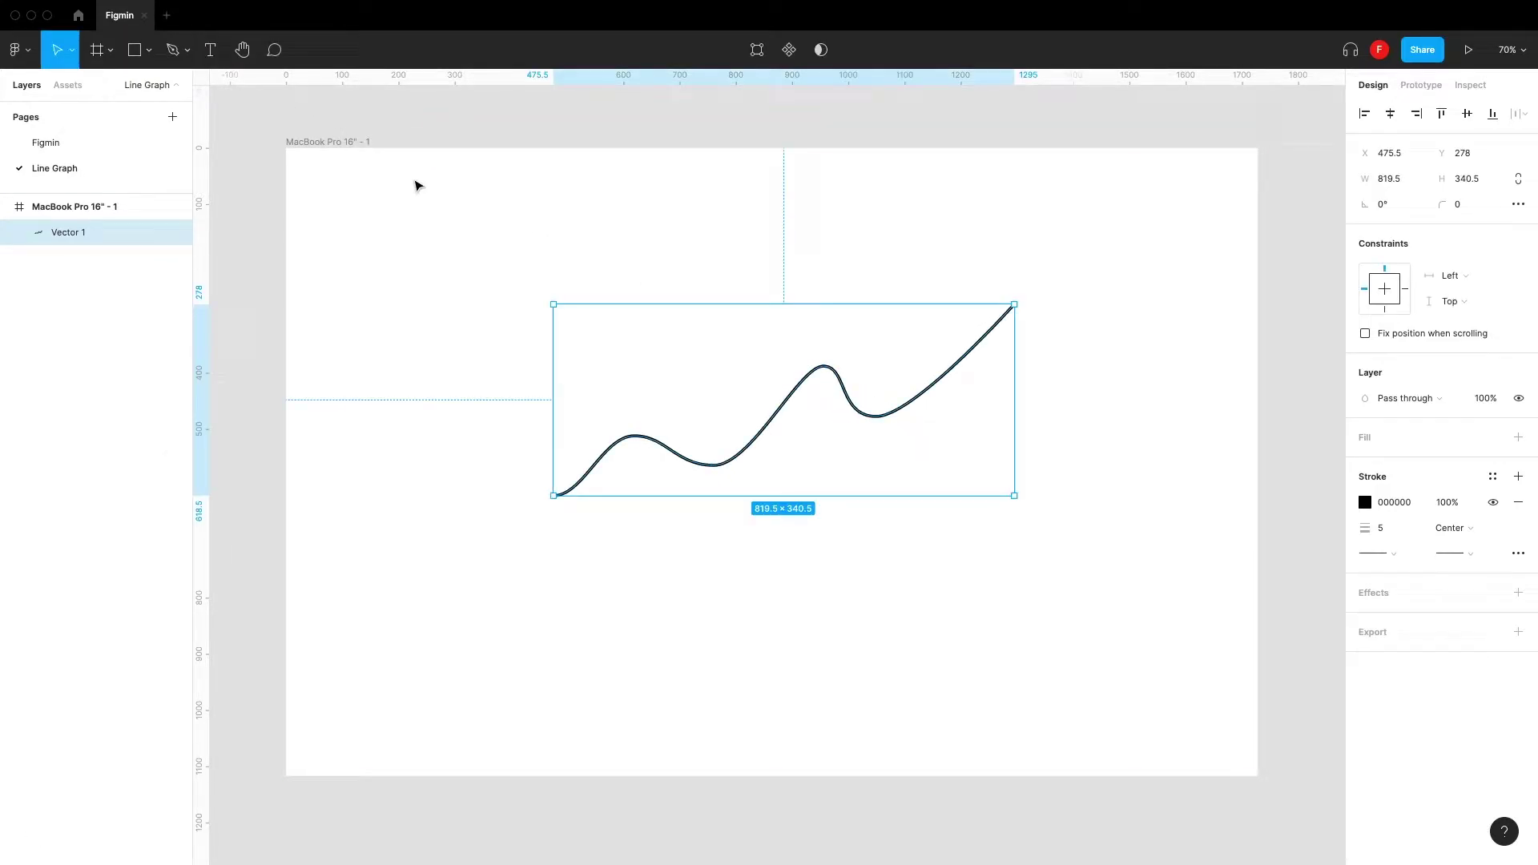
key(super+d)
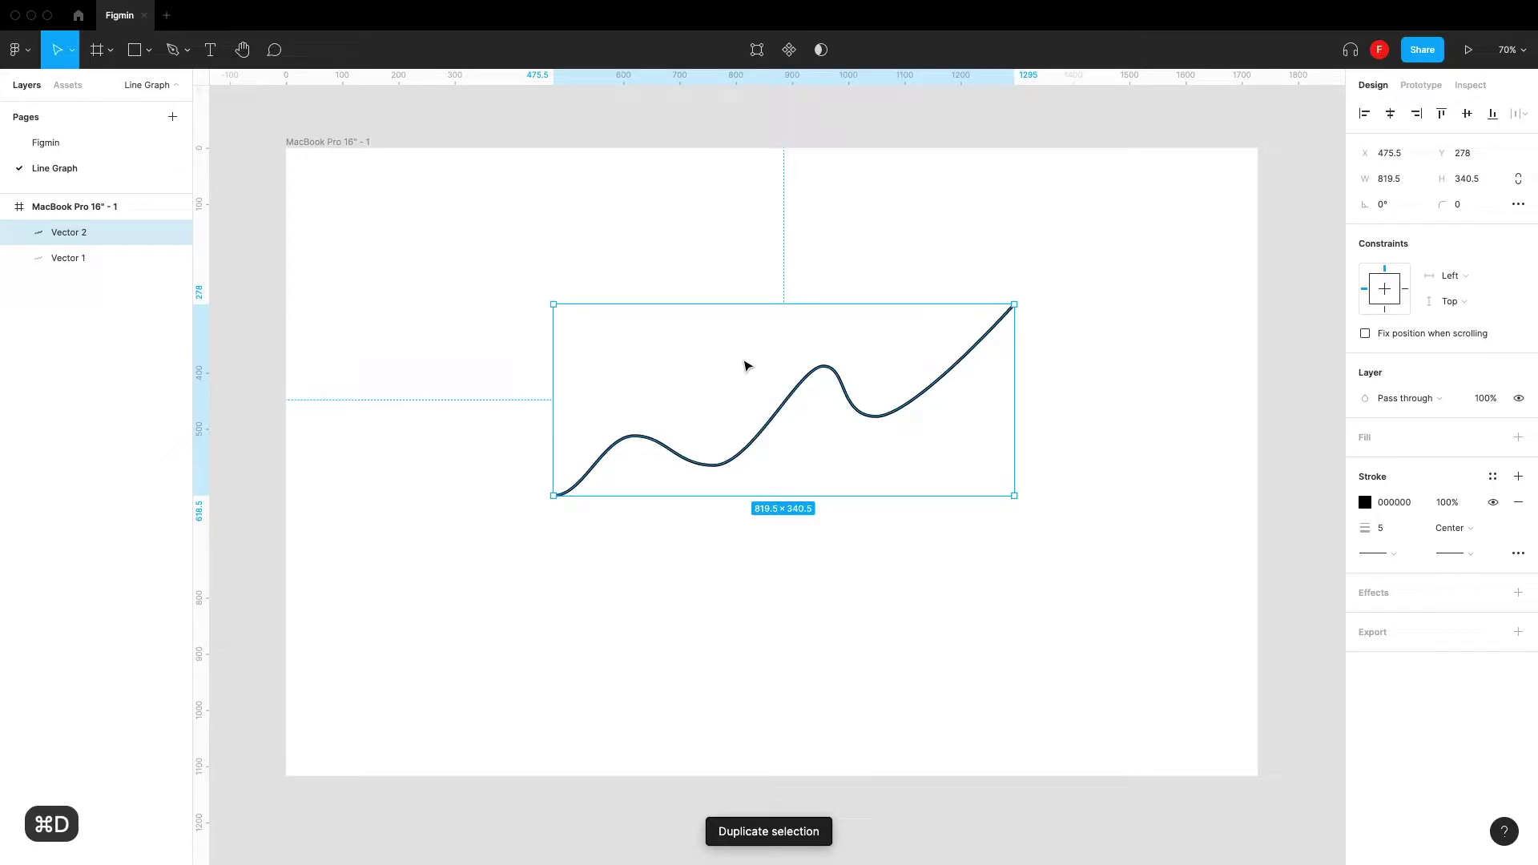
scroll(828, 388, up, 5)
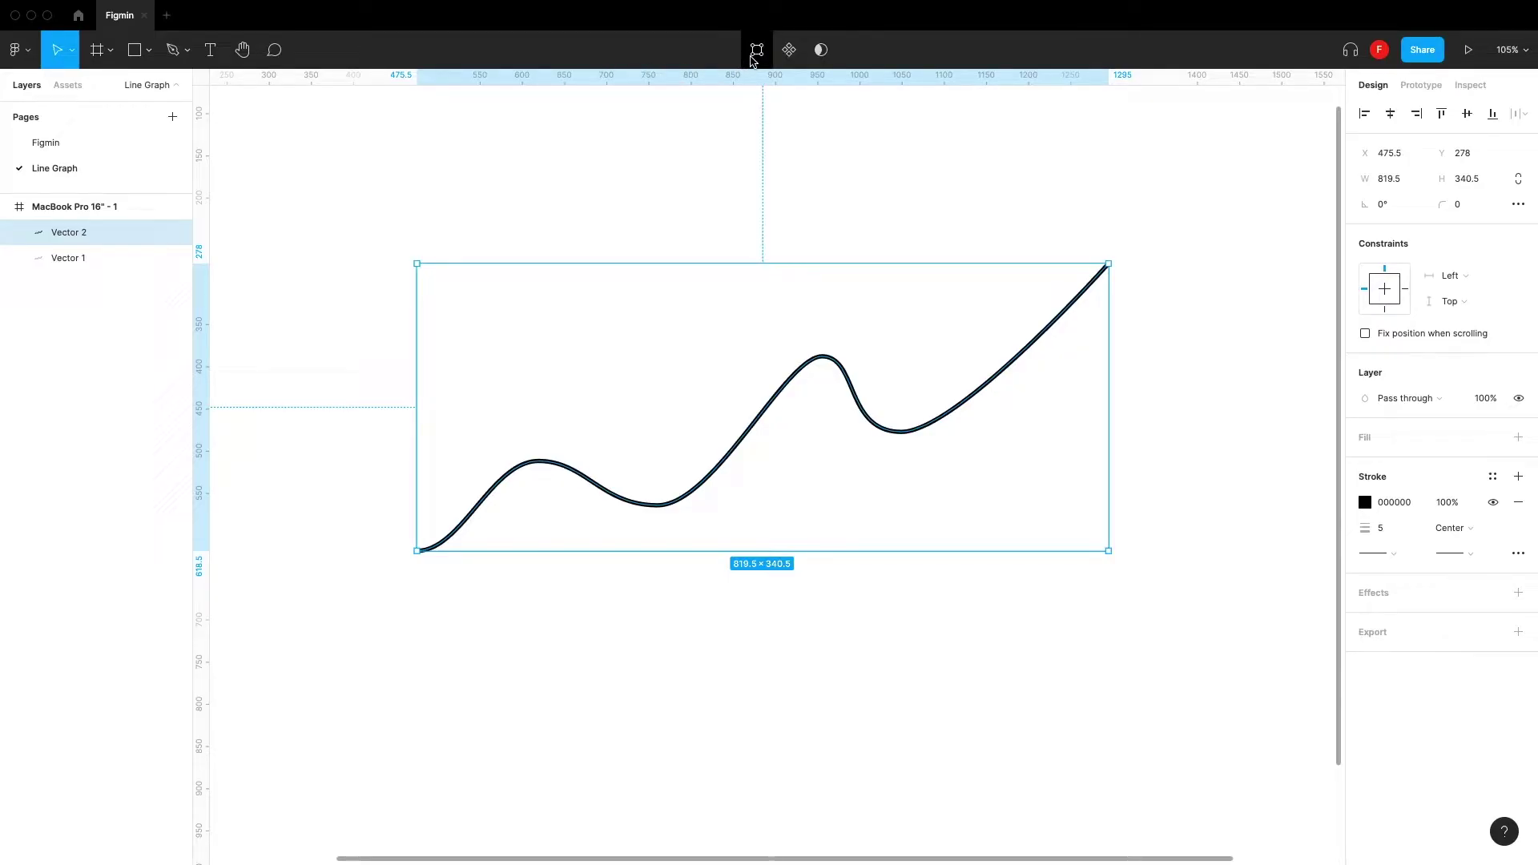
Close the copy with a vertical drop from the right end and a flat baseline back to the start.
click(756, 51)
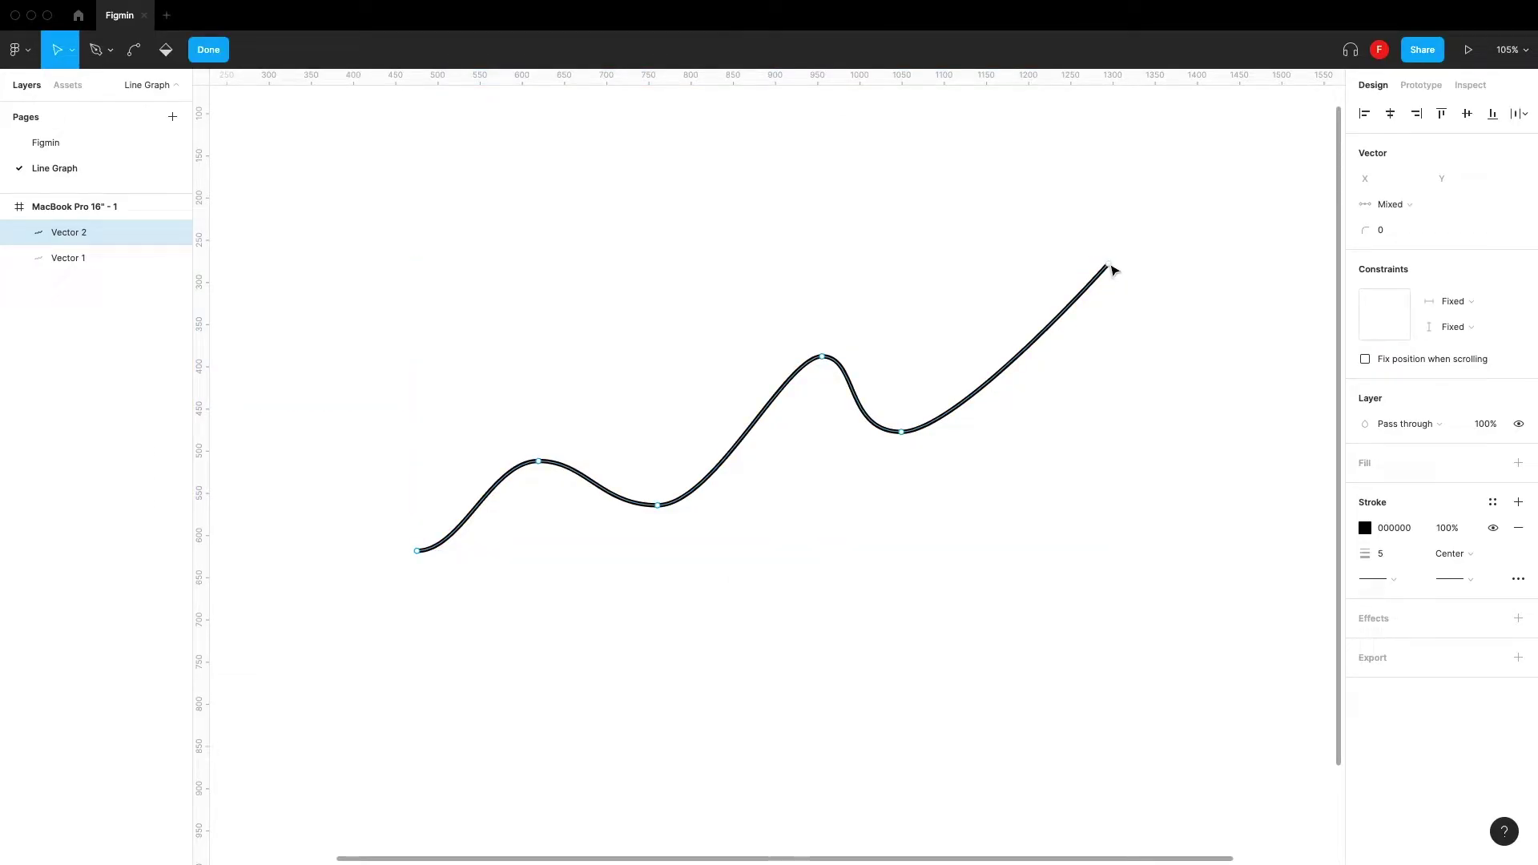
key(p)
click(1110, 265)
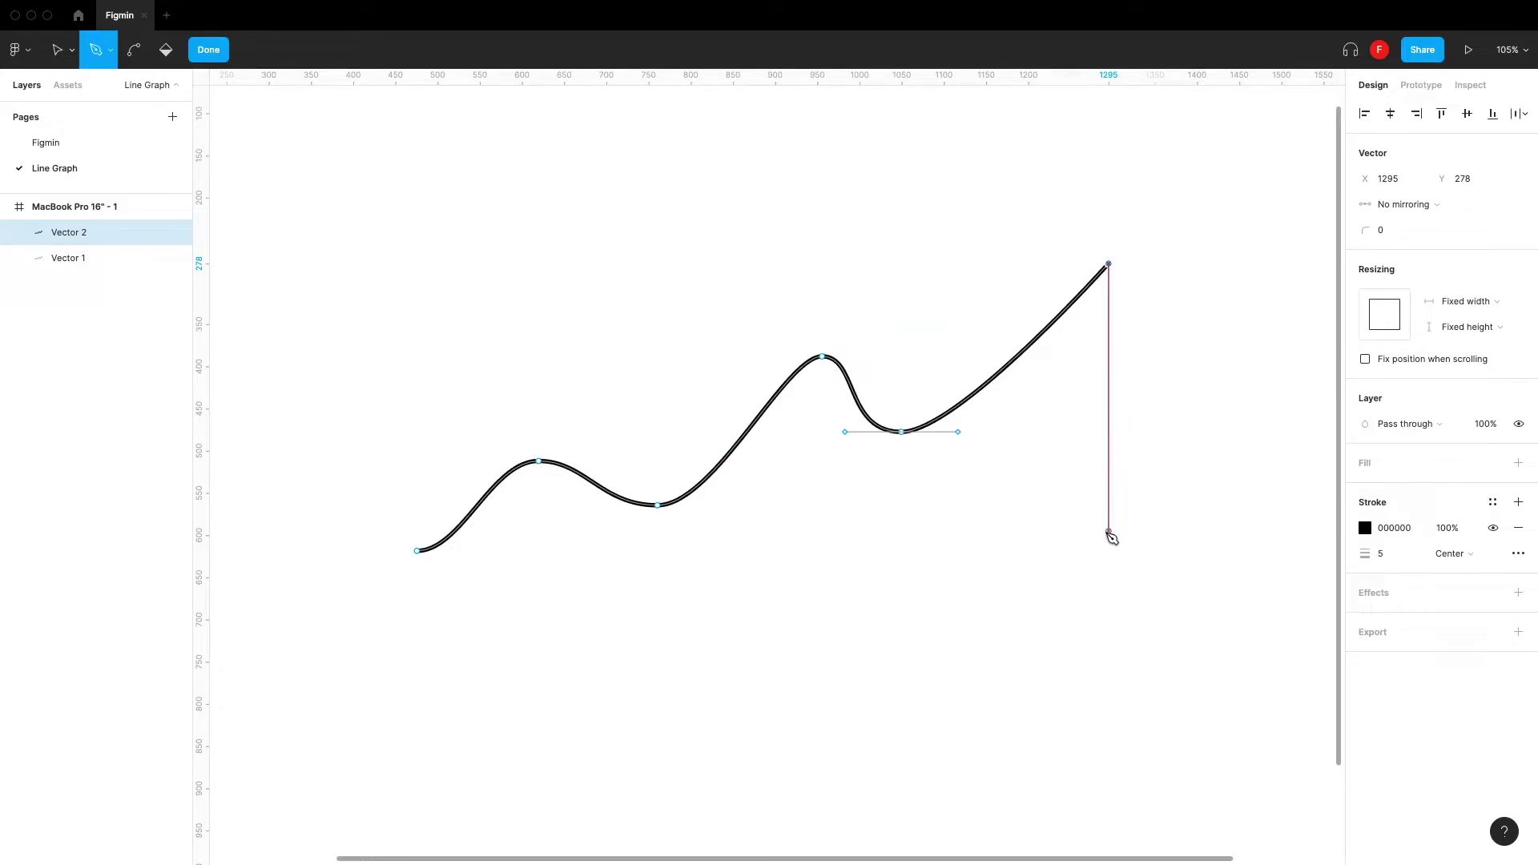
click(1110, 552)
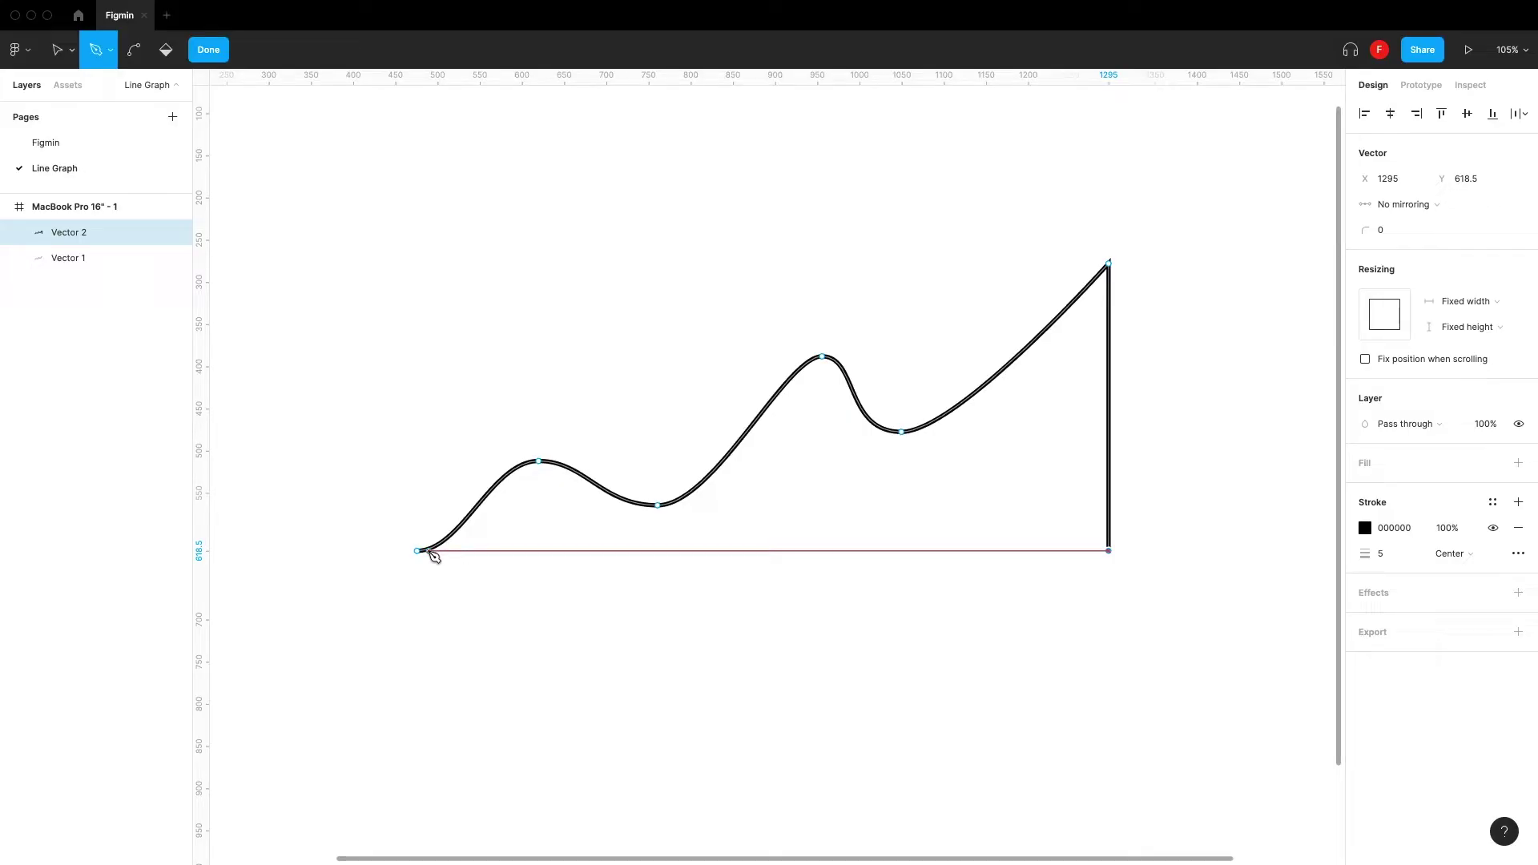
click(418, 552)
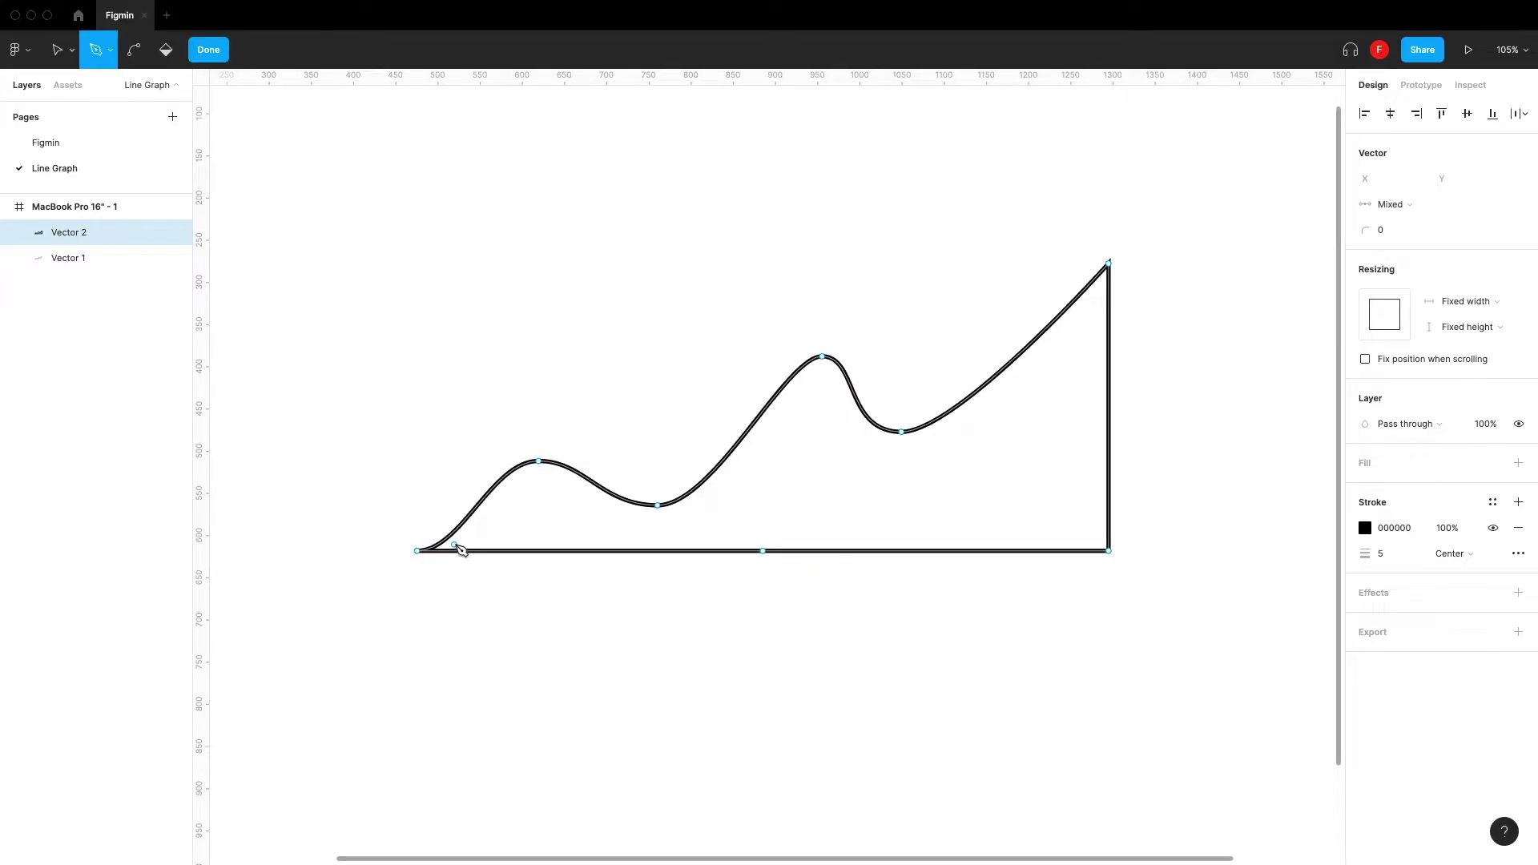
key(super)
scroll(527, 537, down, 3)
scroll(526, 533, up, 3)
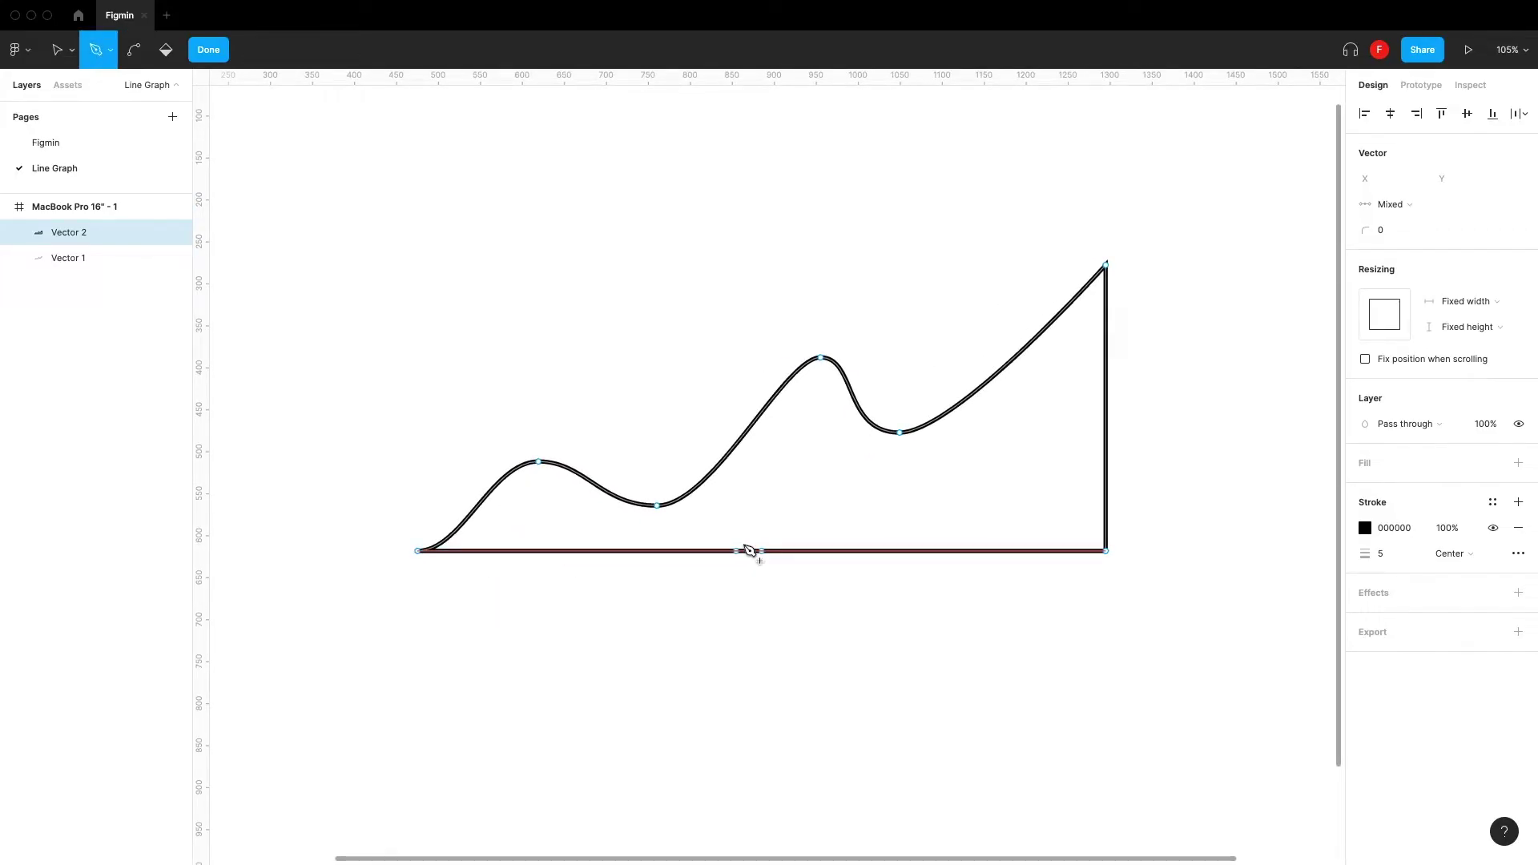
Remove Vector 2's stroke and give it a linear gradient fill fading from grey to white.
click(208, 50)
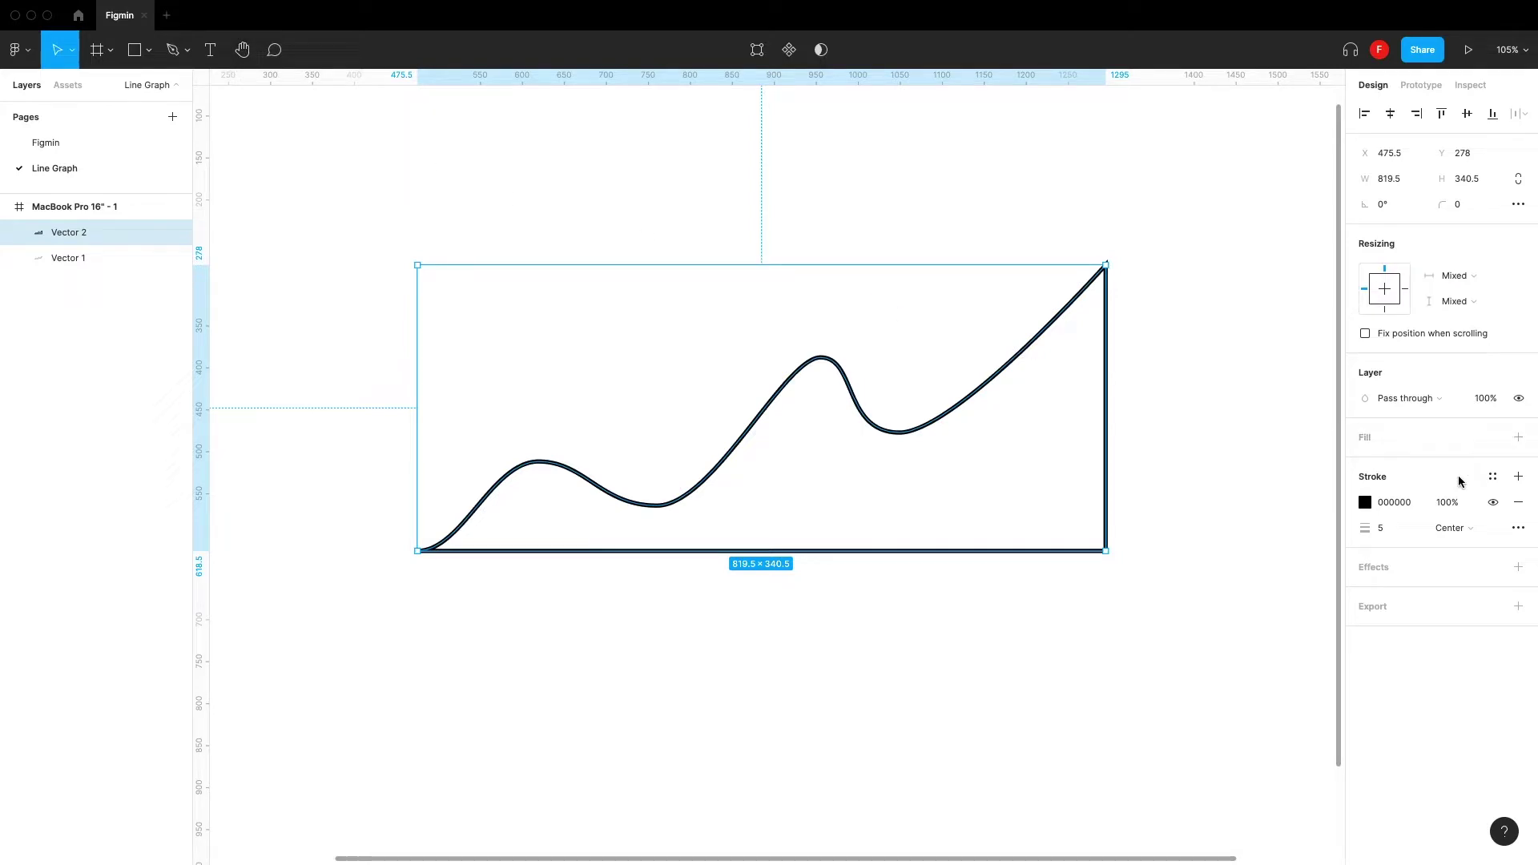
click(1518, 502)
click(1518, 439)
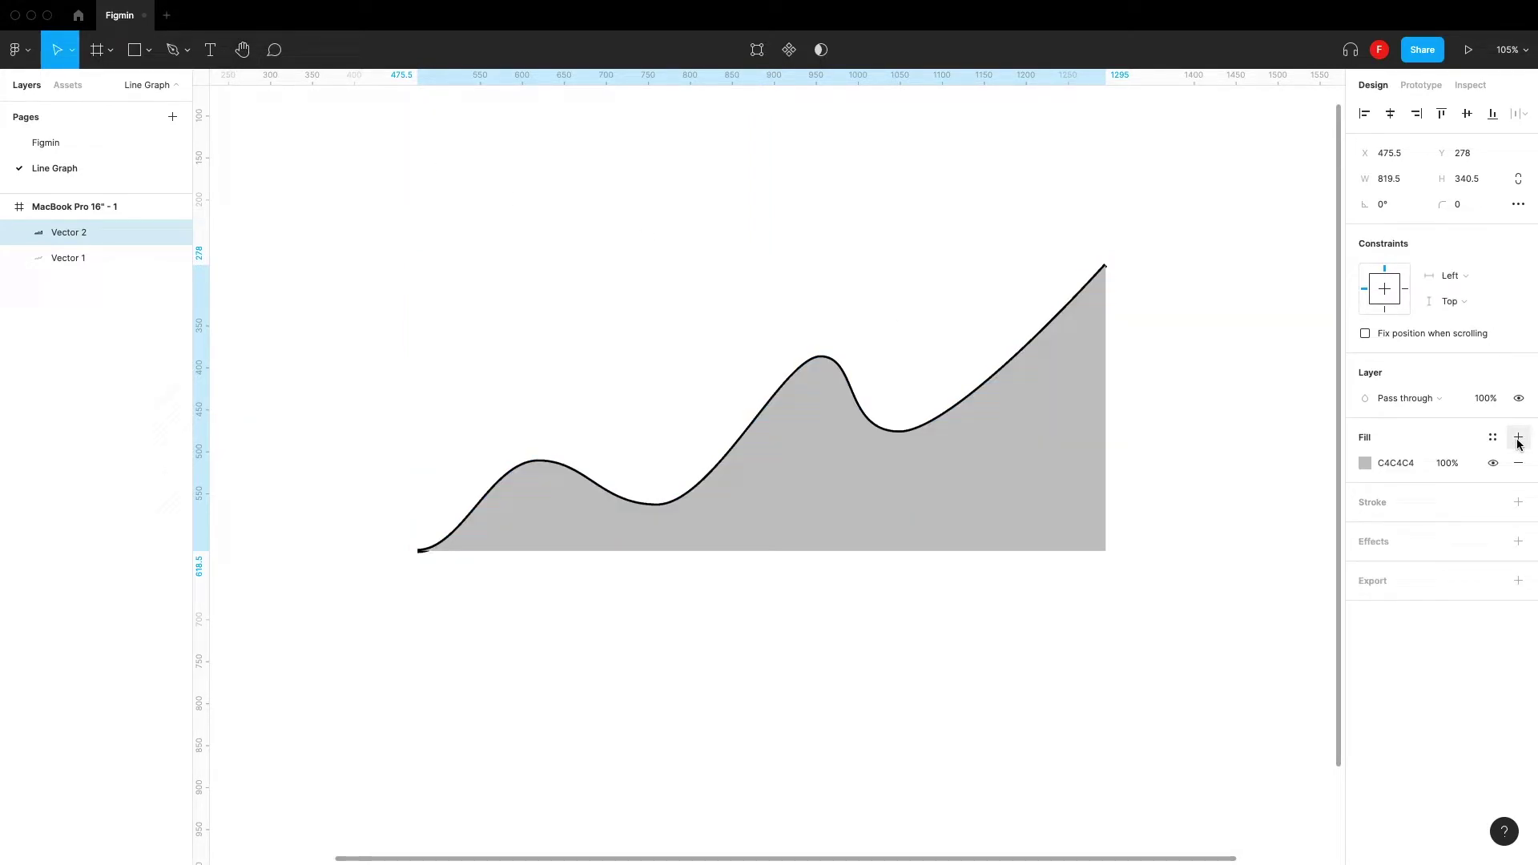
click(1364, 464)
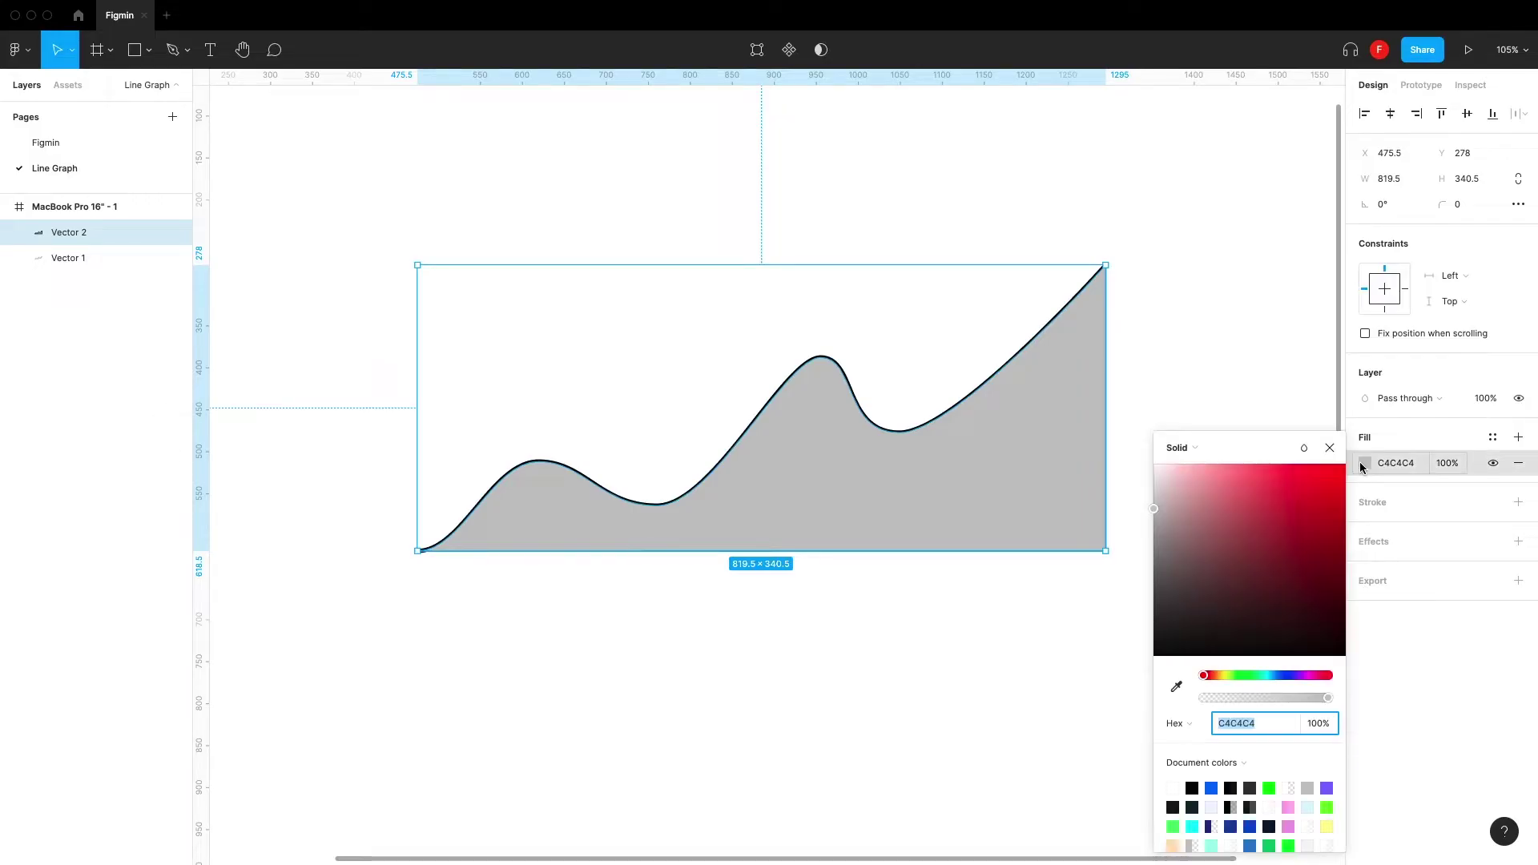
click(1194, 448)
click(1194, 449)
click(1196, 450)
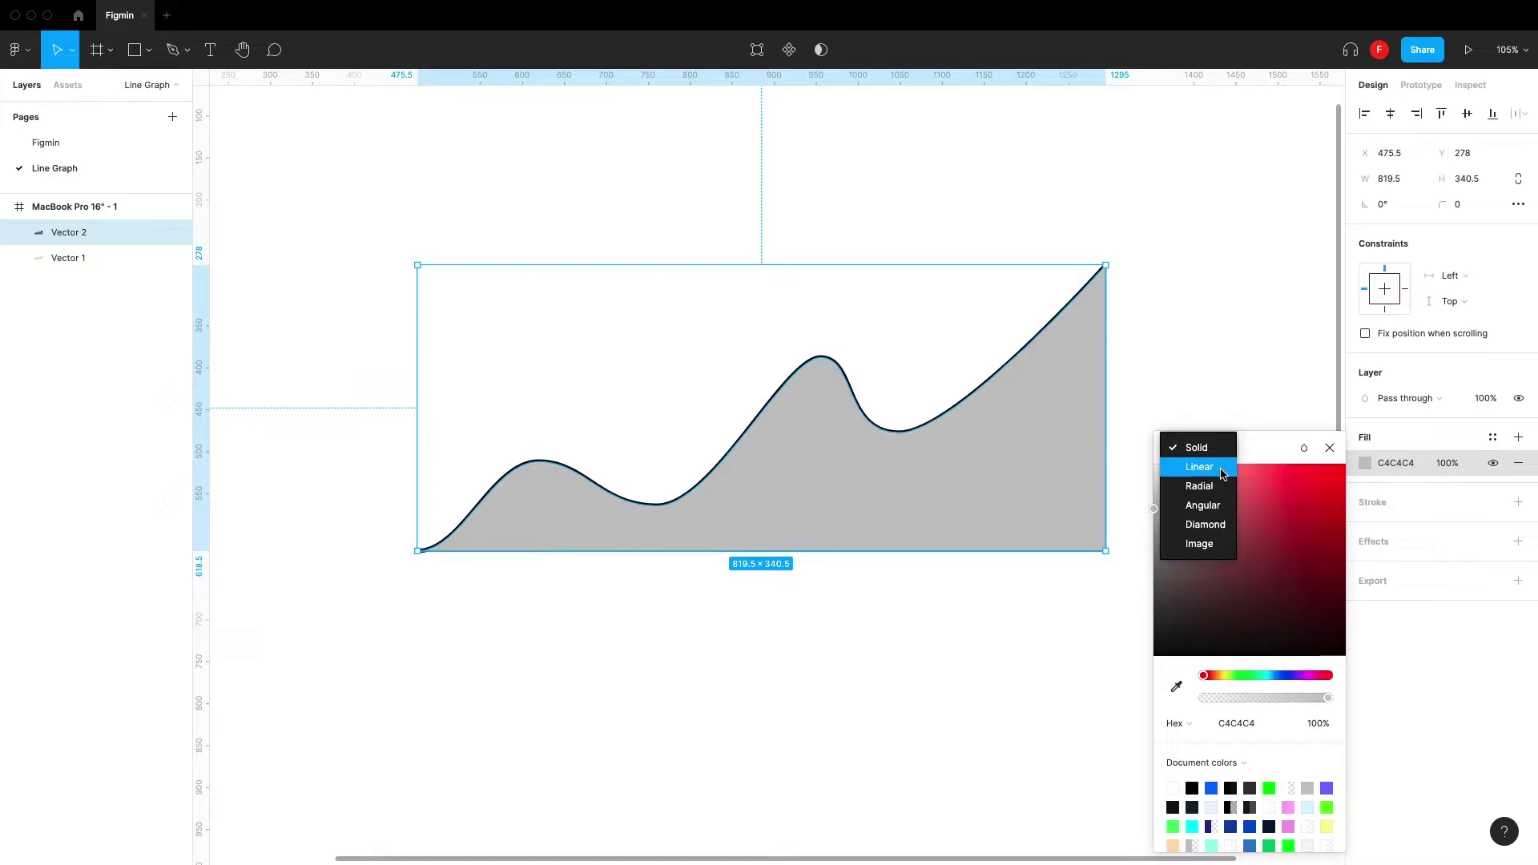
click(1222, 471)
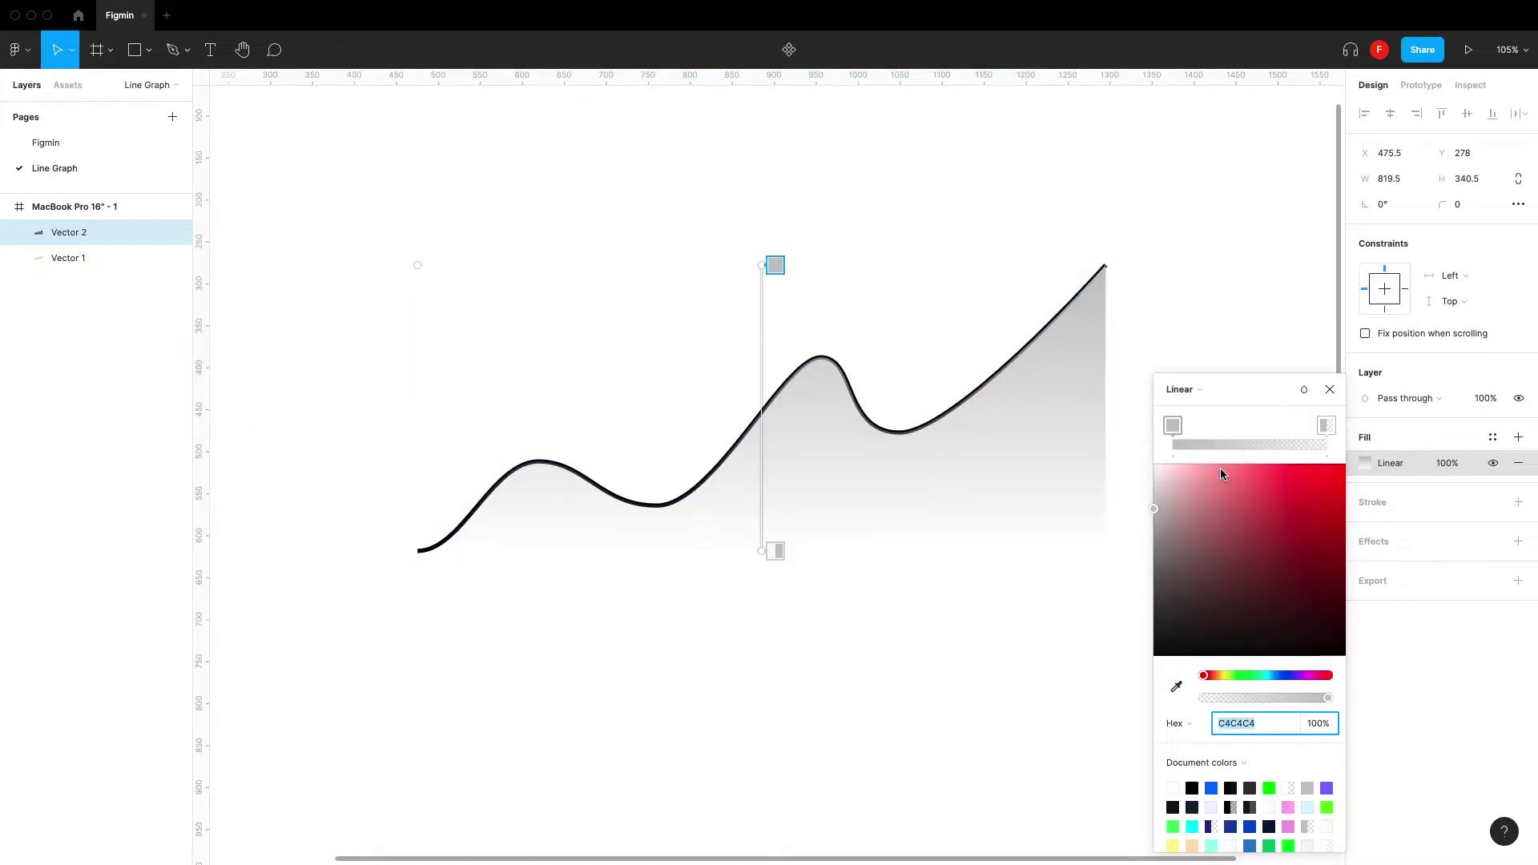
click(1331, 390)
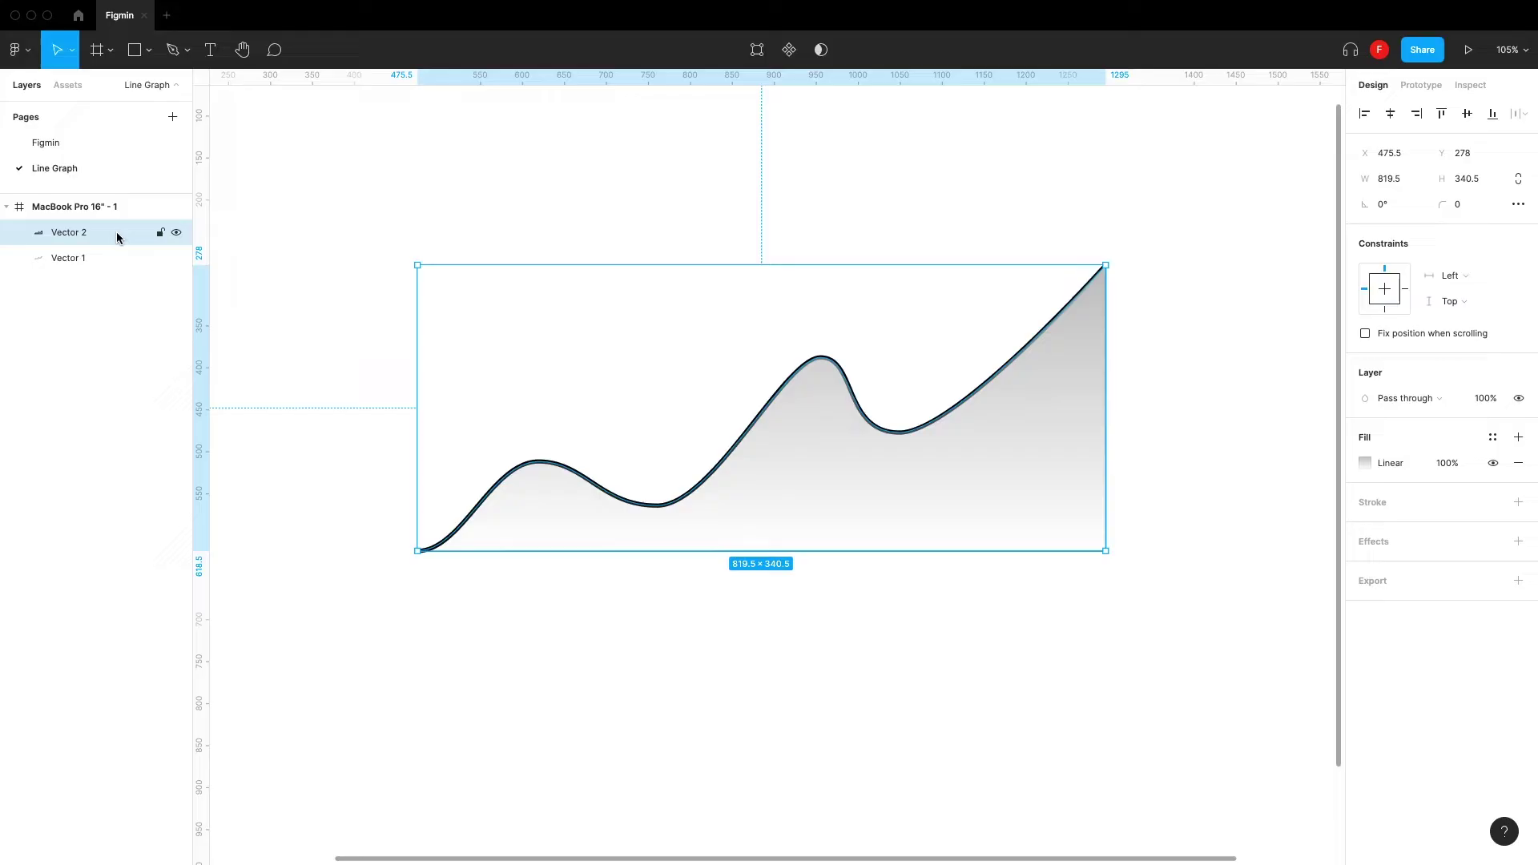
Move Vector 1 above Vector 2, select both, and outline the line's stroke.
drag(120, 233, 115, 276)
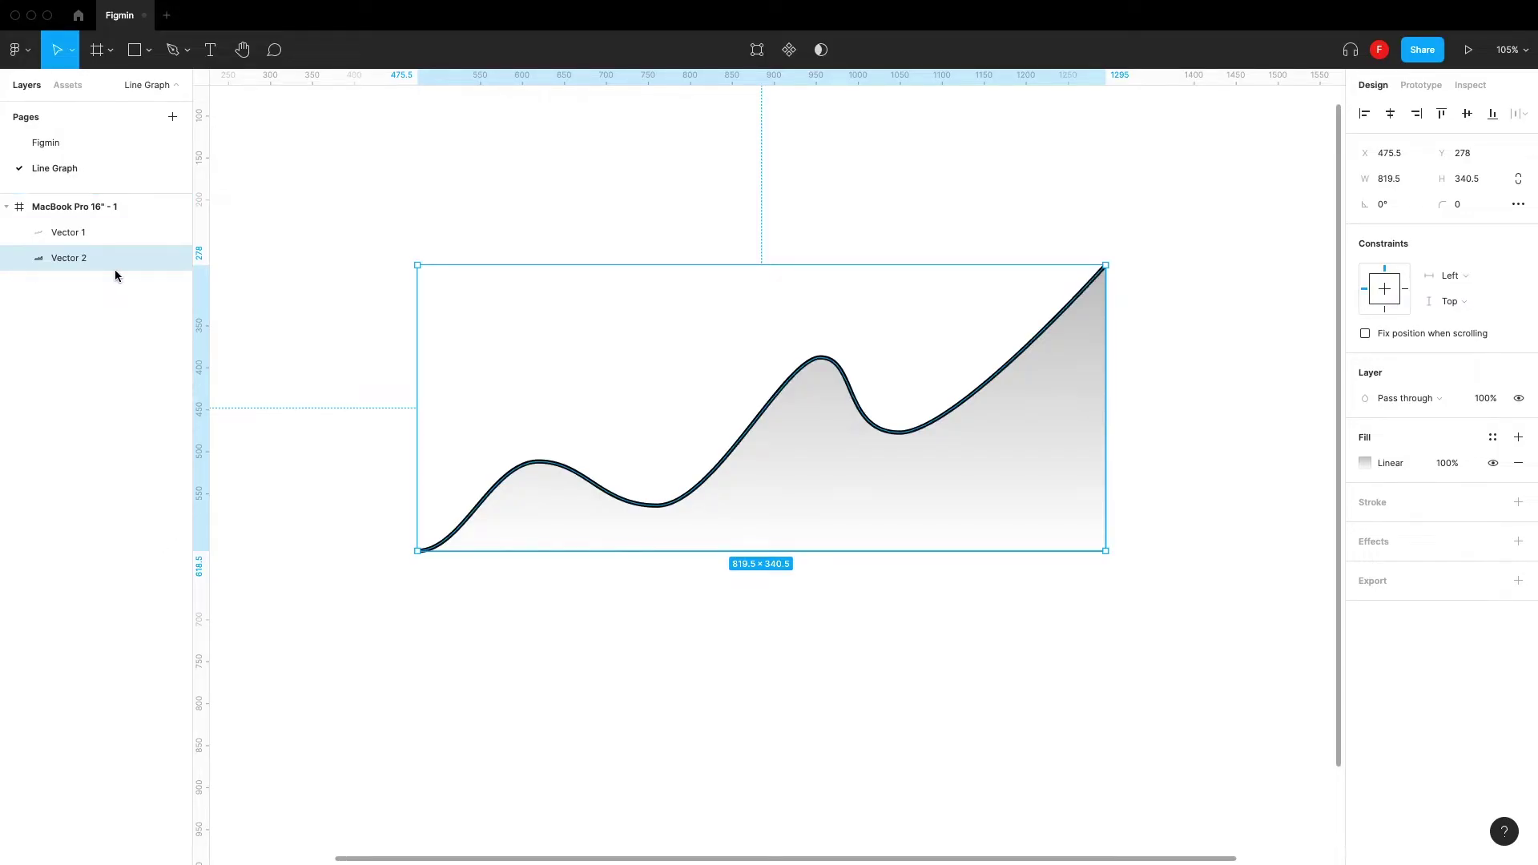
click(514, 237)
drag(561, 291, 954, 617)
right_click(991, 495)
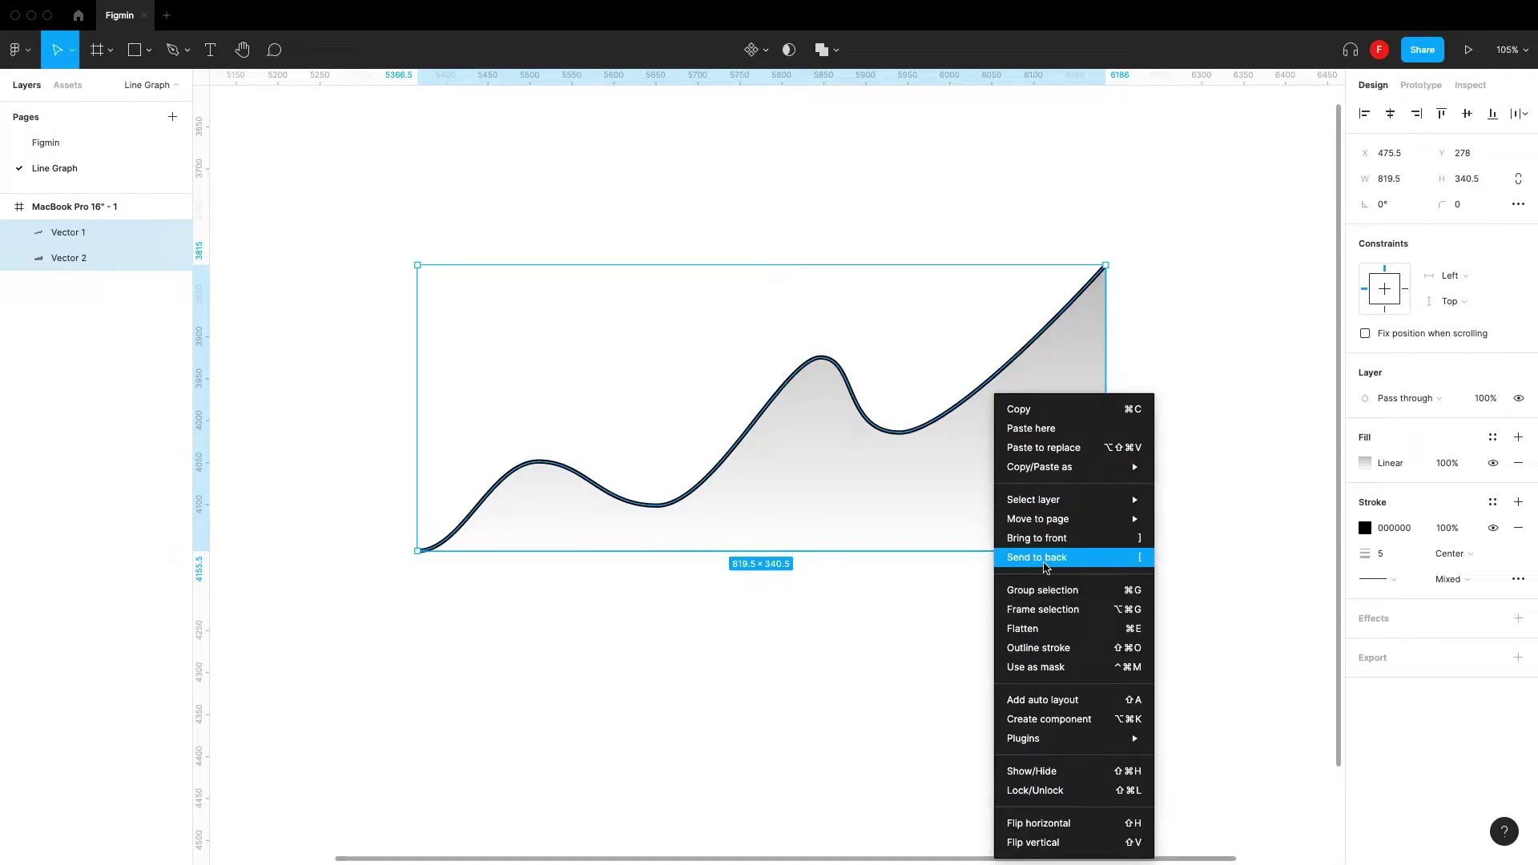
click(1052, 649)
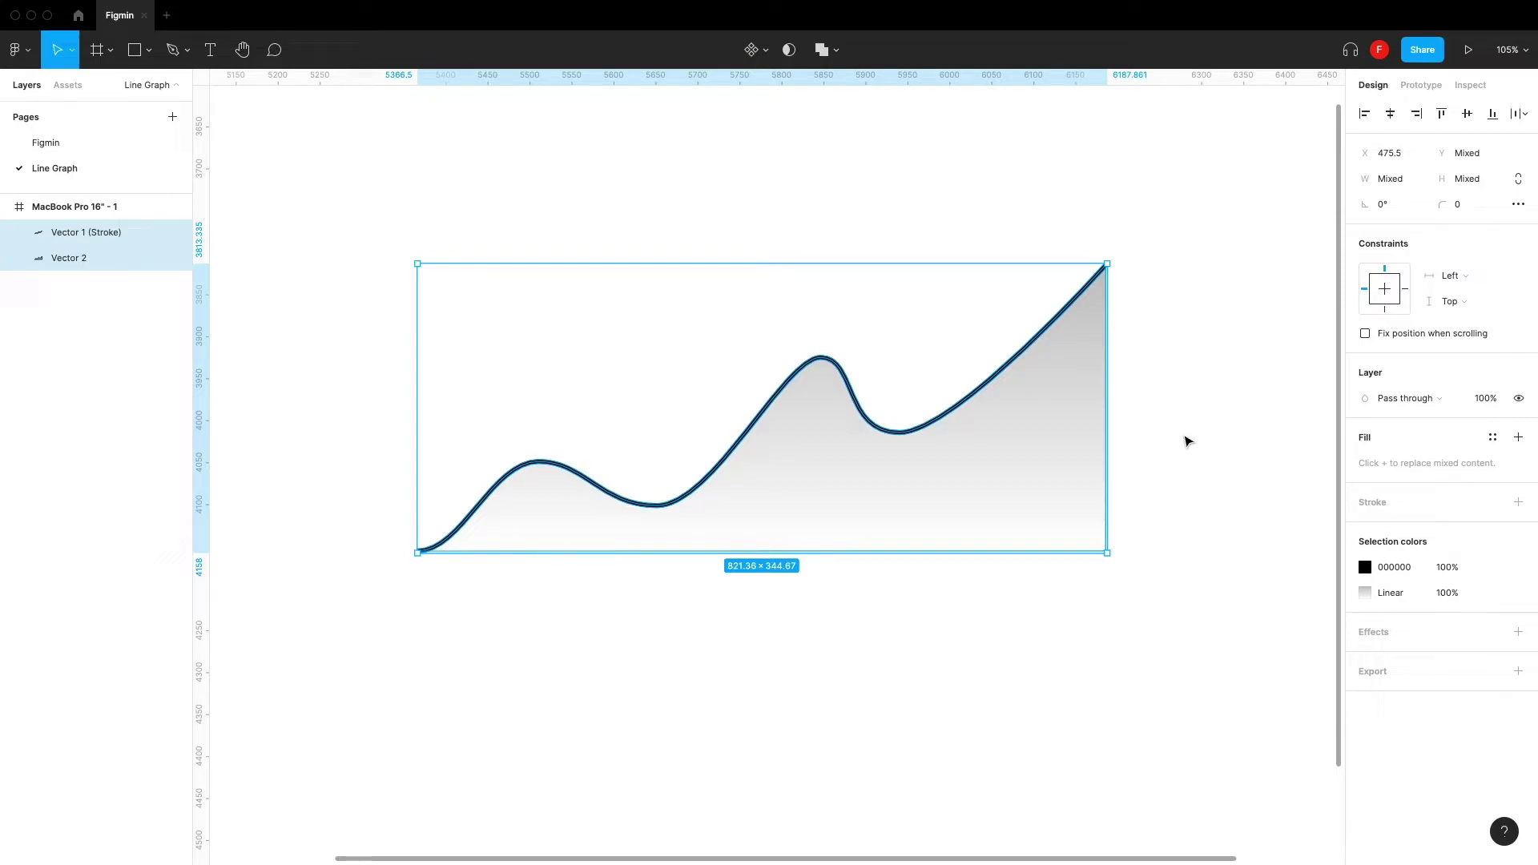
Group the line and gradient shape as Group 1, pinned left-right and top-bottom.
key(super+g)
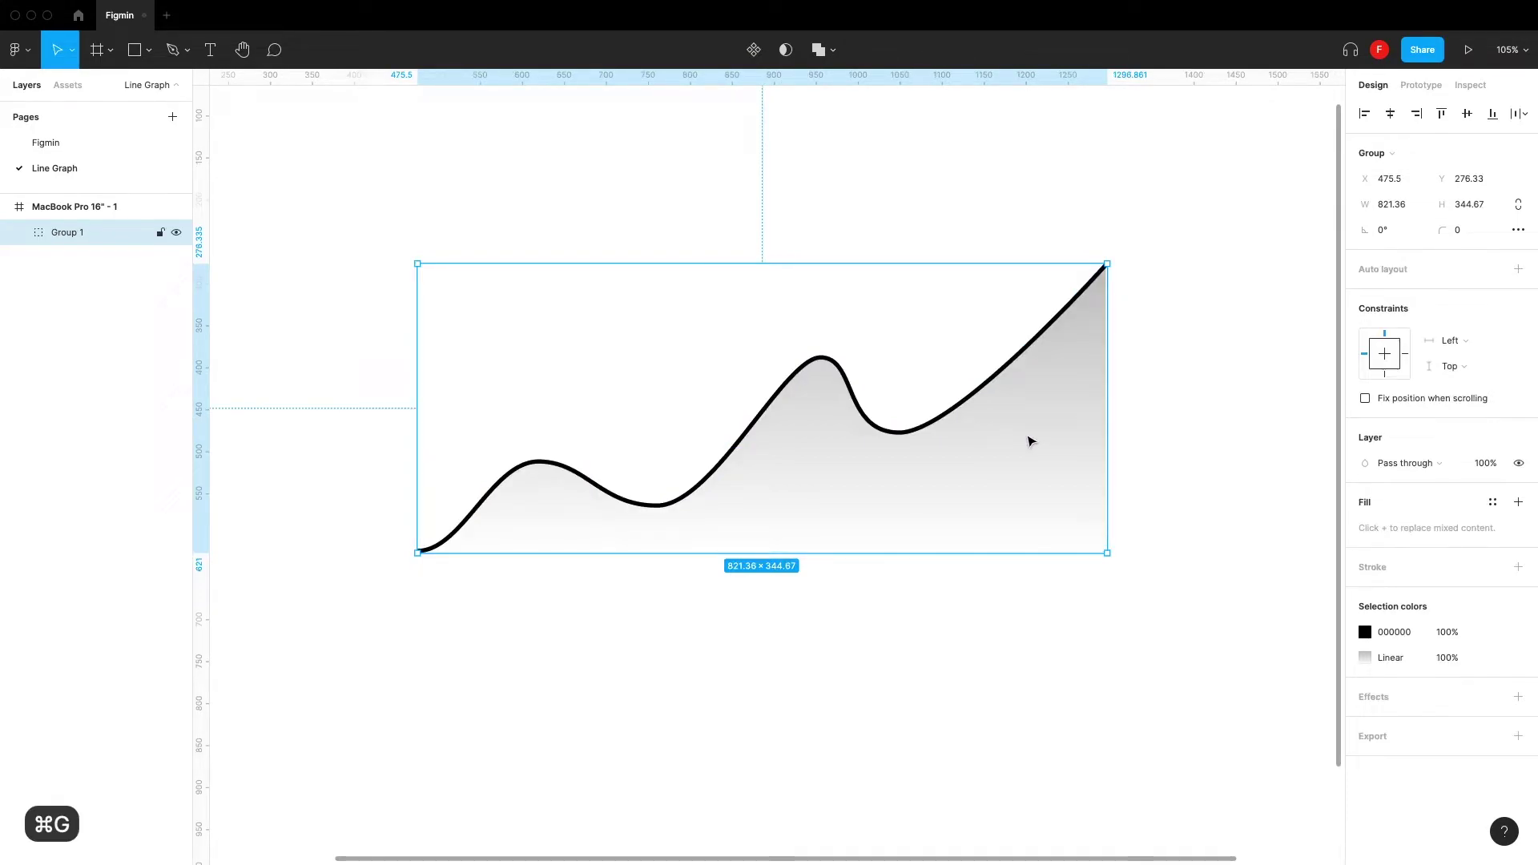
click(1463, 343)
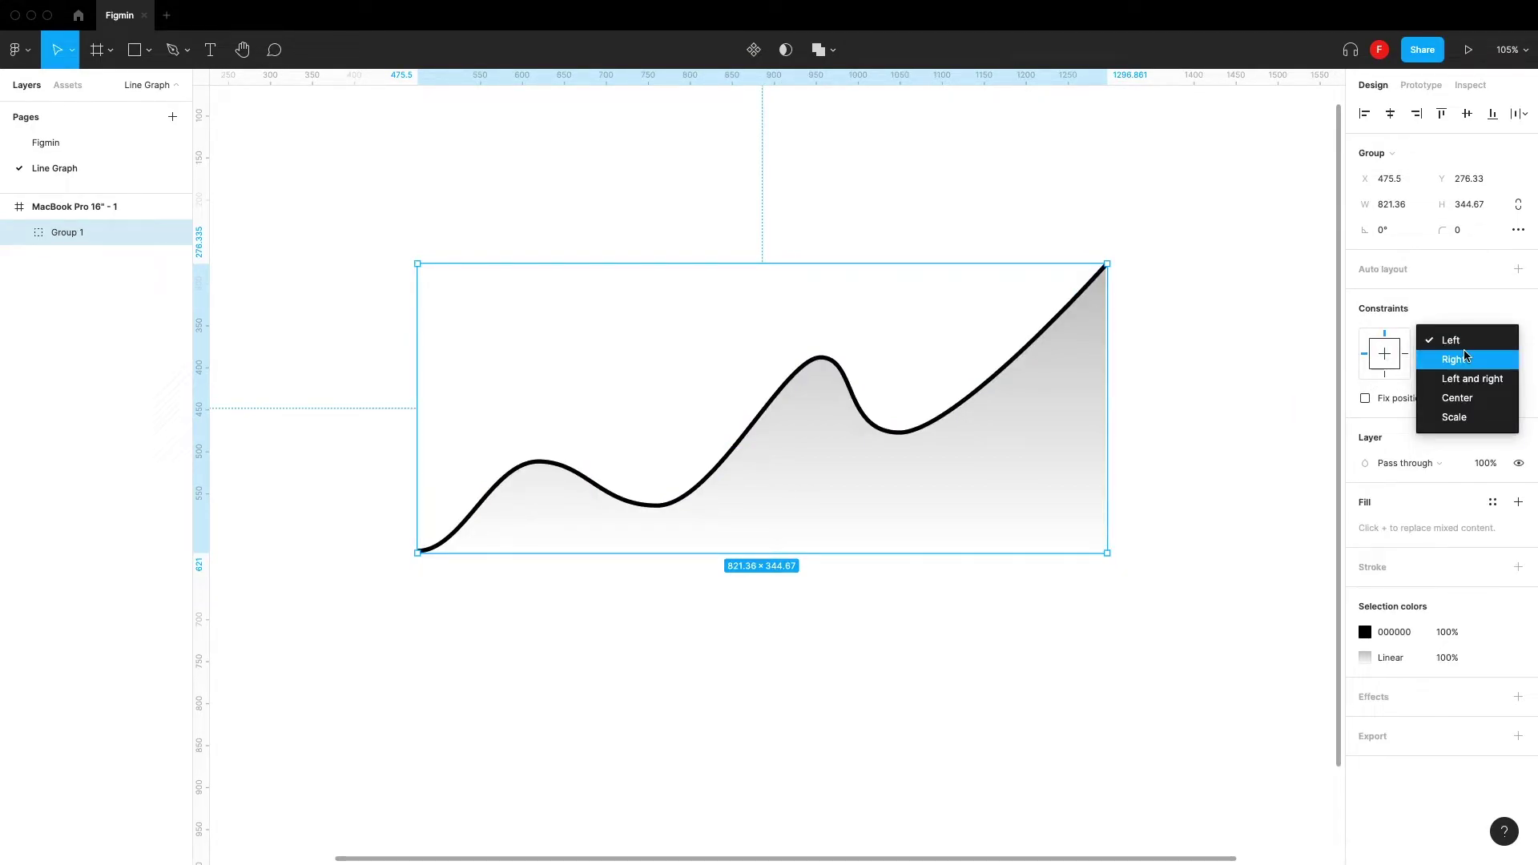
click(1471, 379)
click(1458, 365)
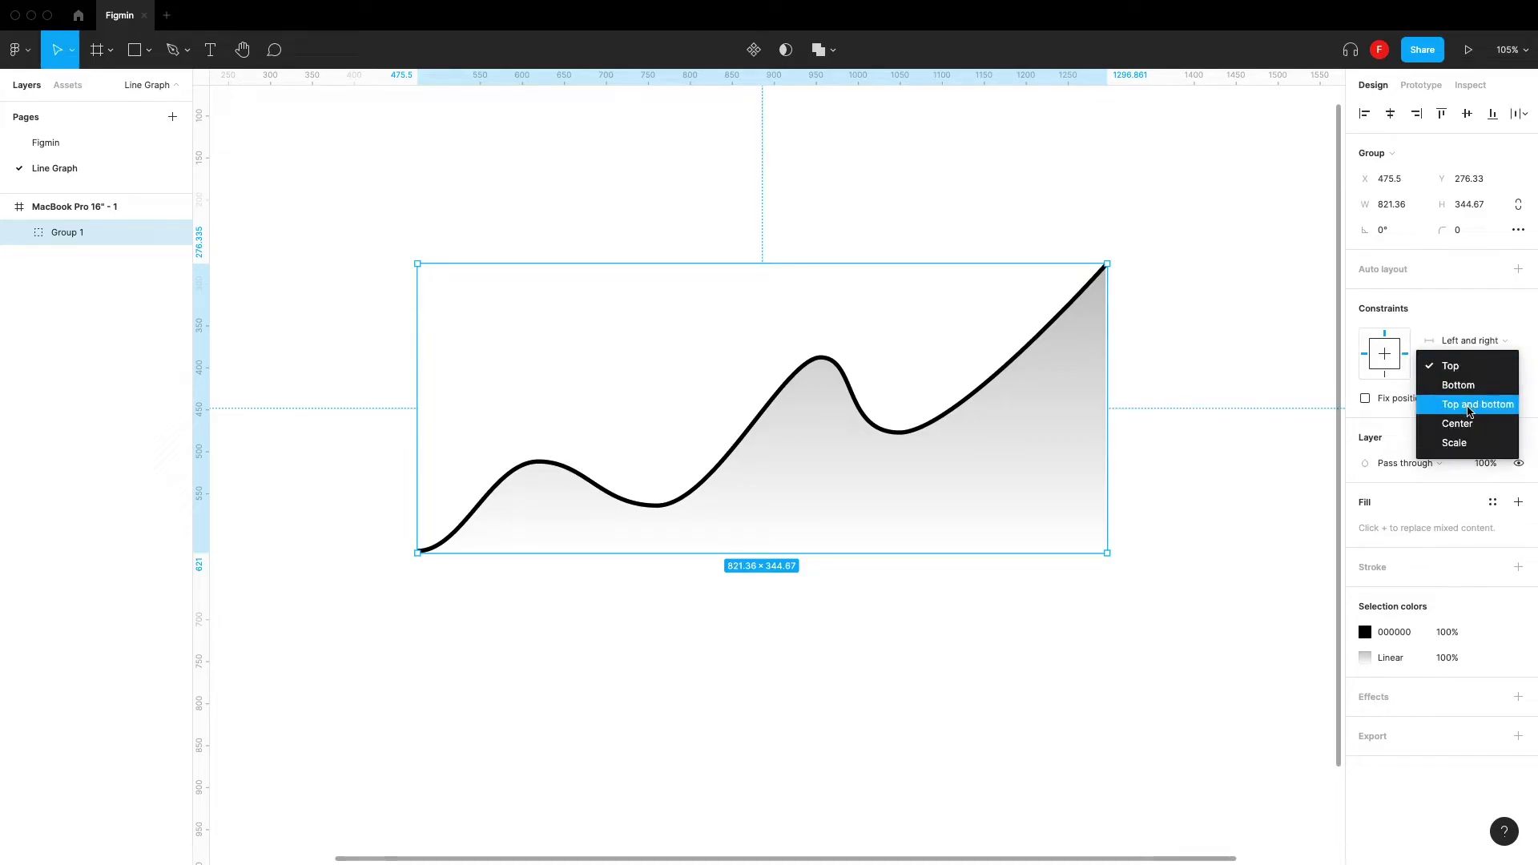
click(1469, 405)
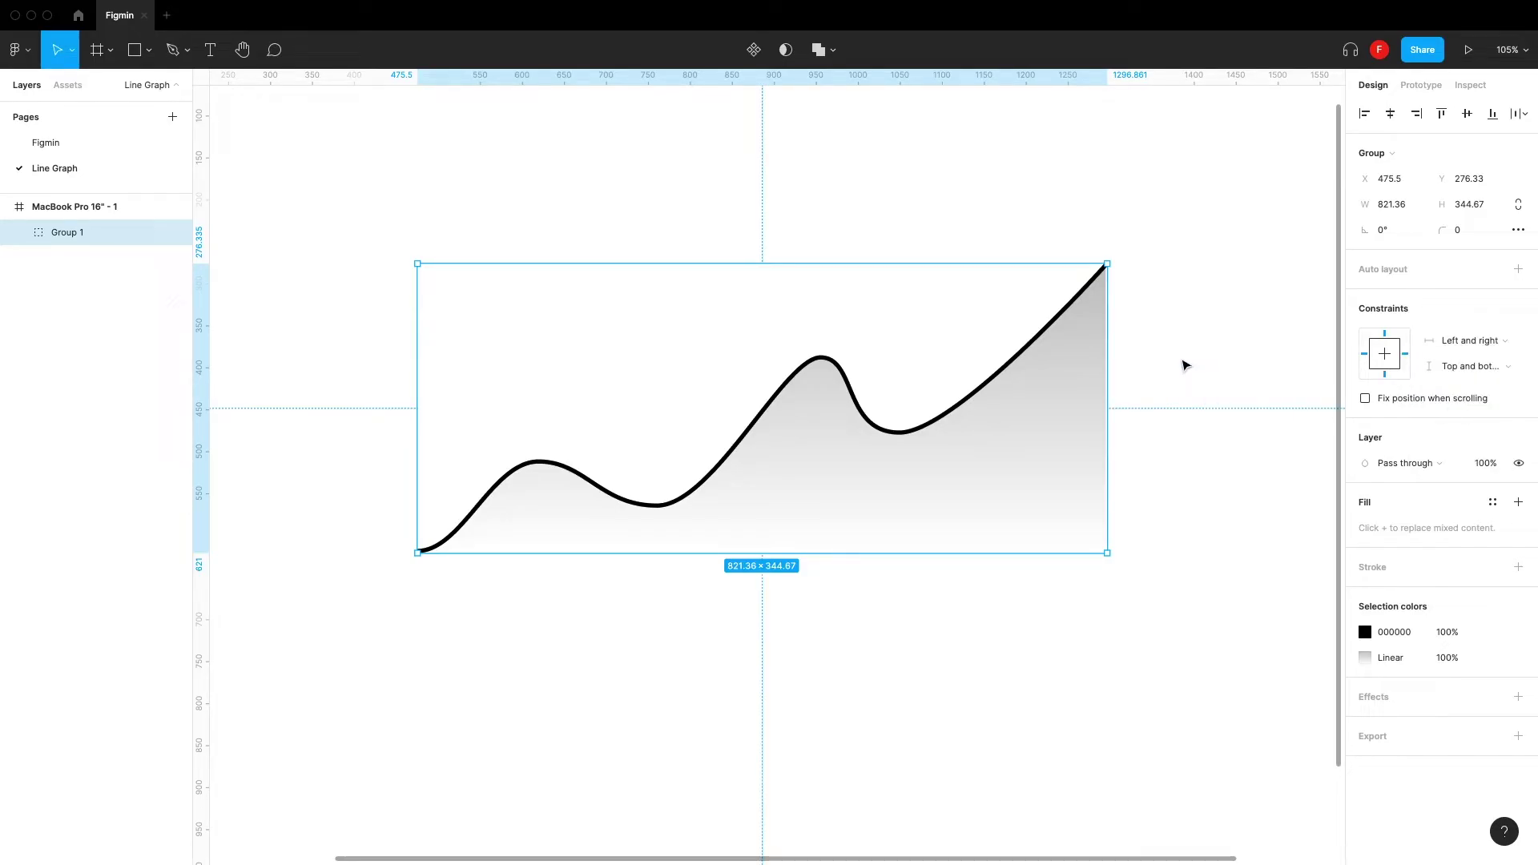
Undo a trial resize of Group 1 so it stays 821.36 × 344.67.
drag(1104, 265, 972, 267)
key(super+z)
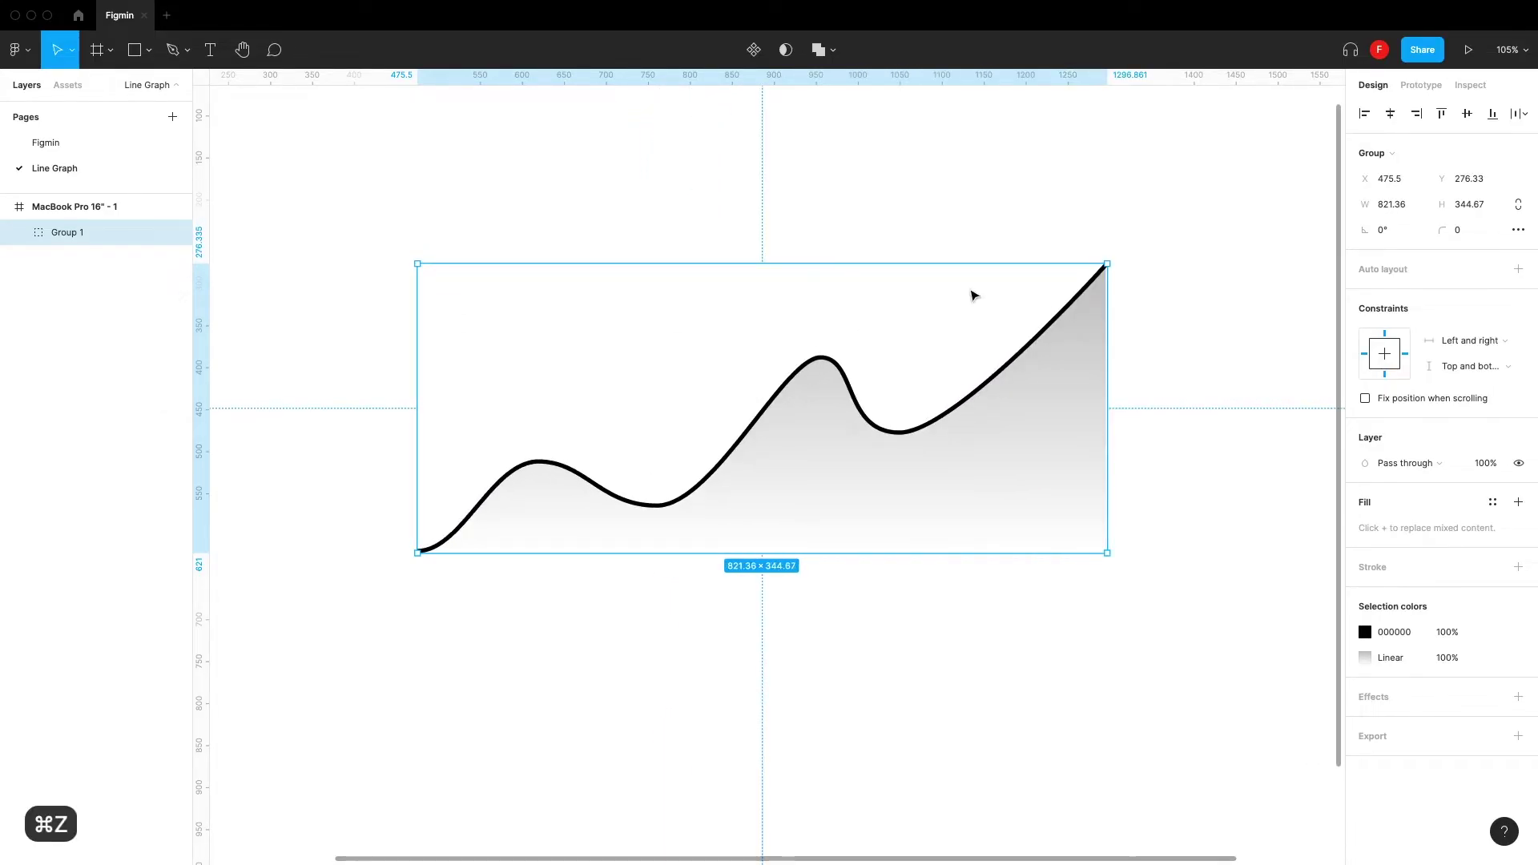
click(1168, 313)
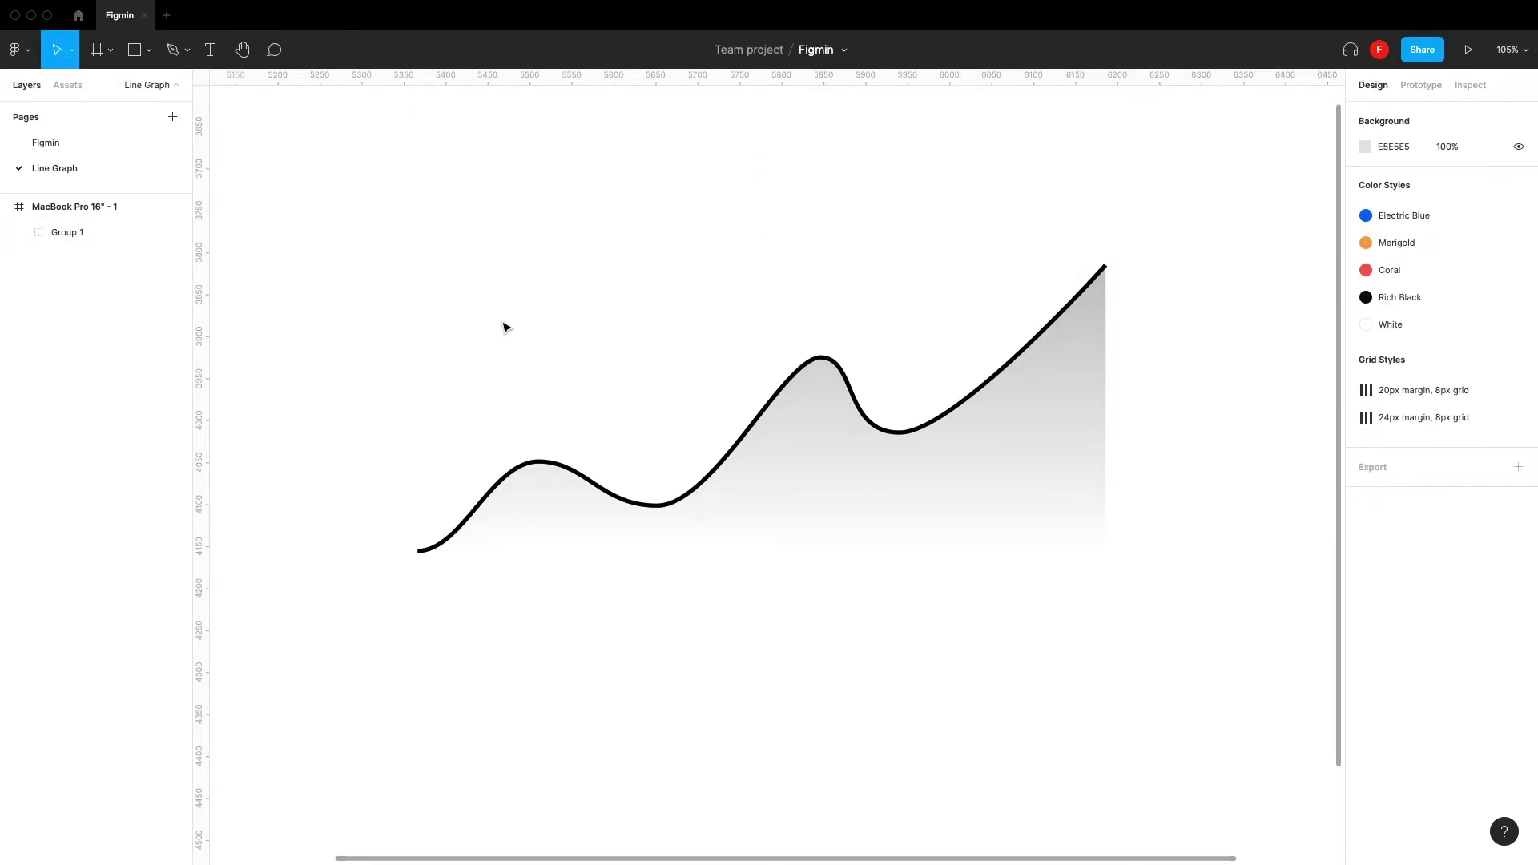
Draw a rectangle over the graph, place it below Group 1, and use it as a mask.
key(r)
drag(405, 279, 1130, 554)
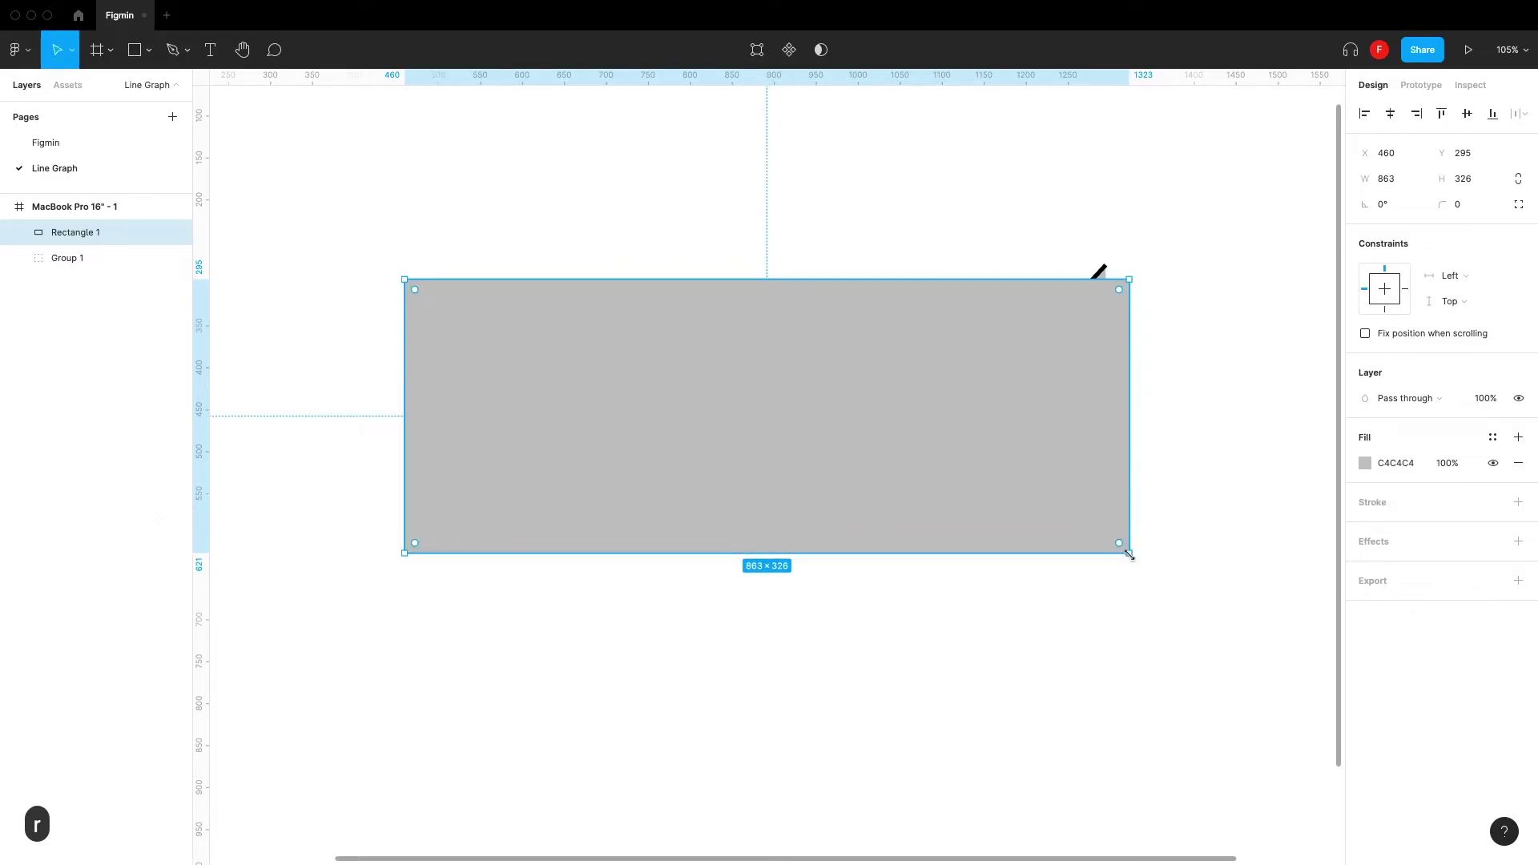
drag(105, 233, 50, 281)
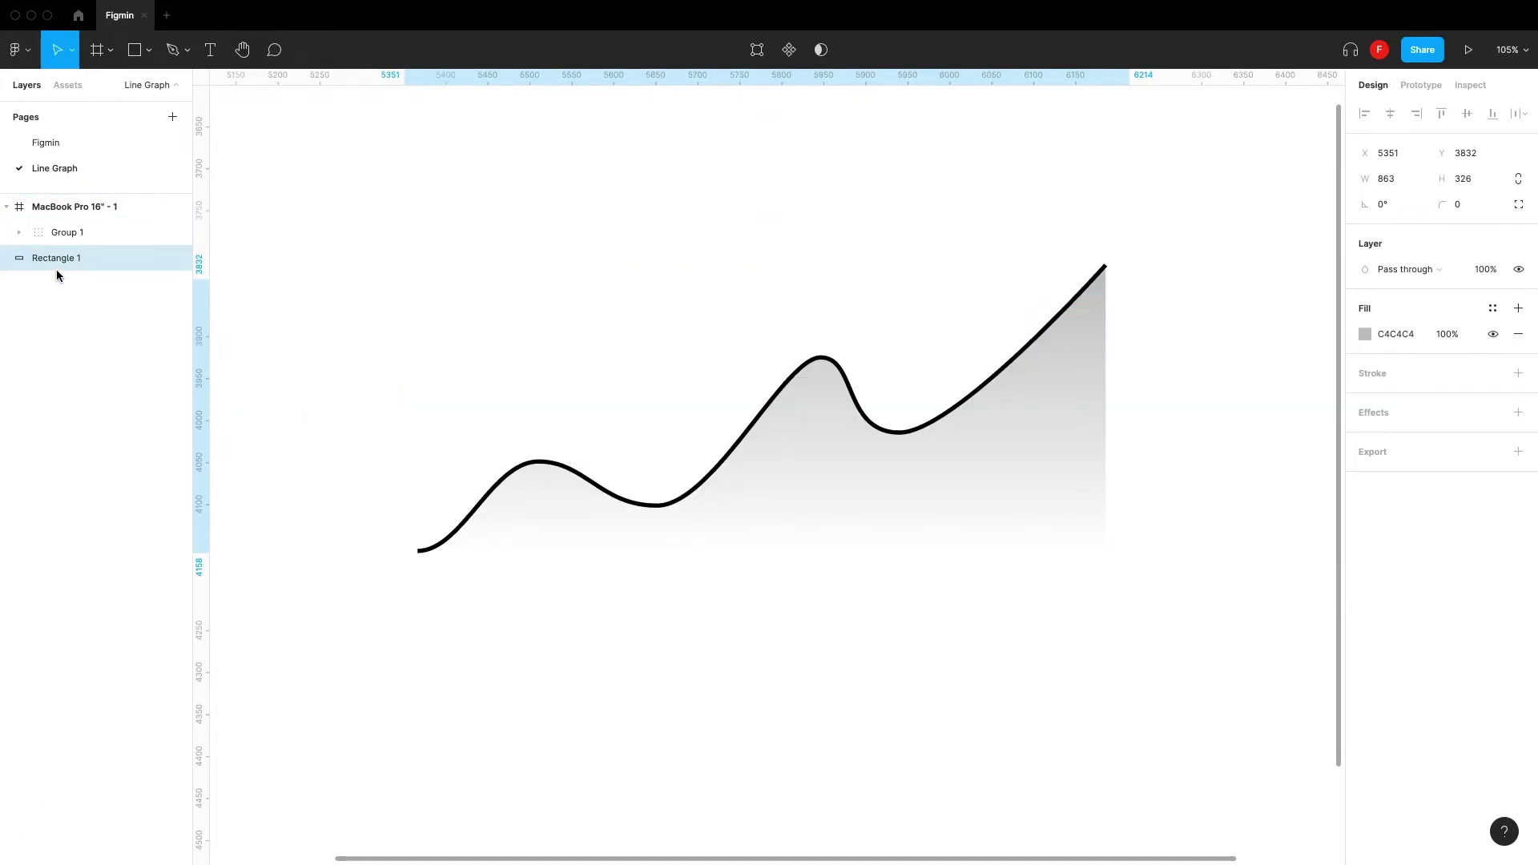
shift+click(70, 234)
right_click(517, 367)
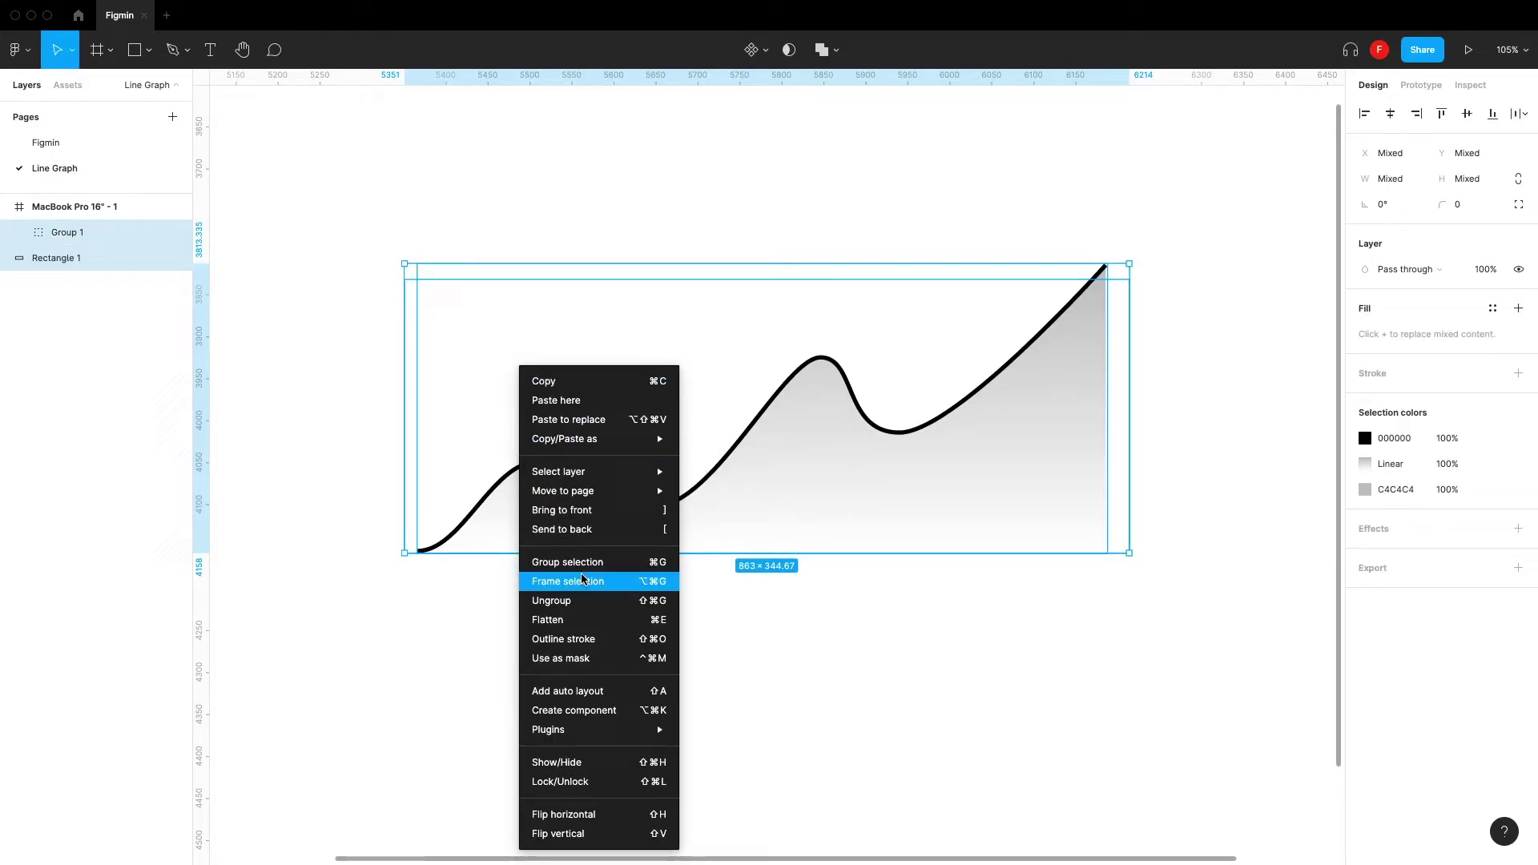
click(585, 660)
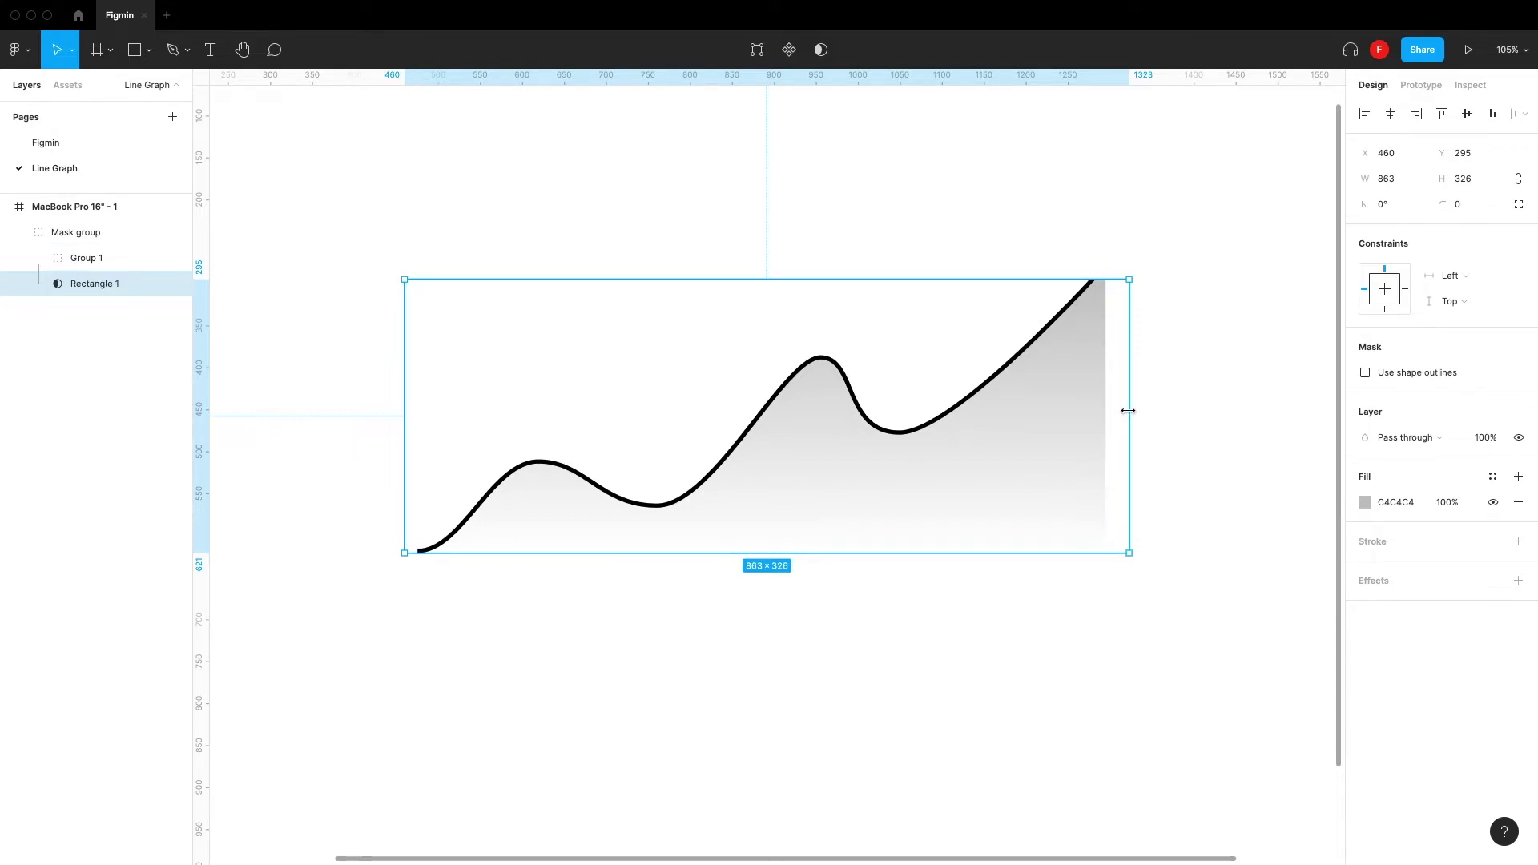
Trim the mask rectangle's edges to about 831 × 350.
drag(1129, 412, 1108, 411)
drag(1109, 280, 1108, 259)
drag(1113, 319, 1104, 319)
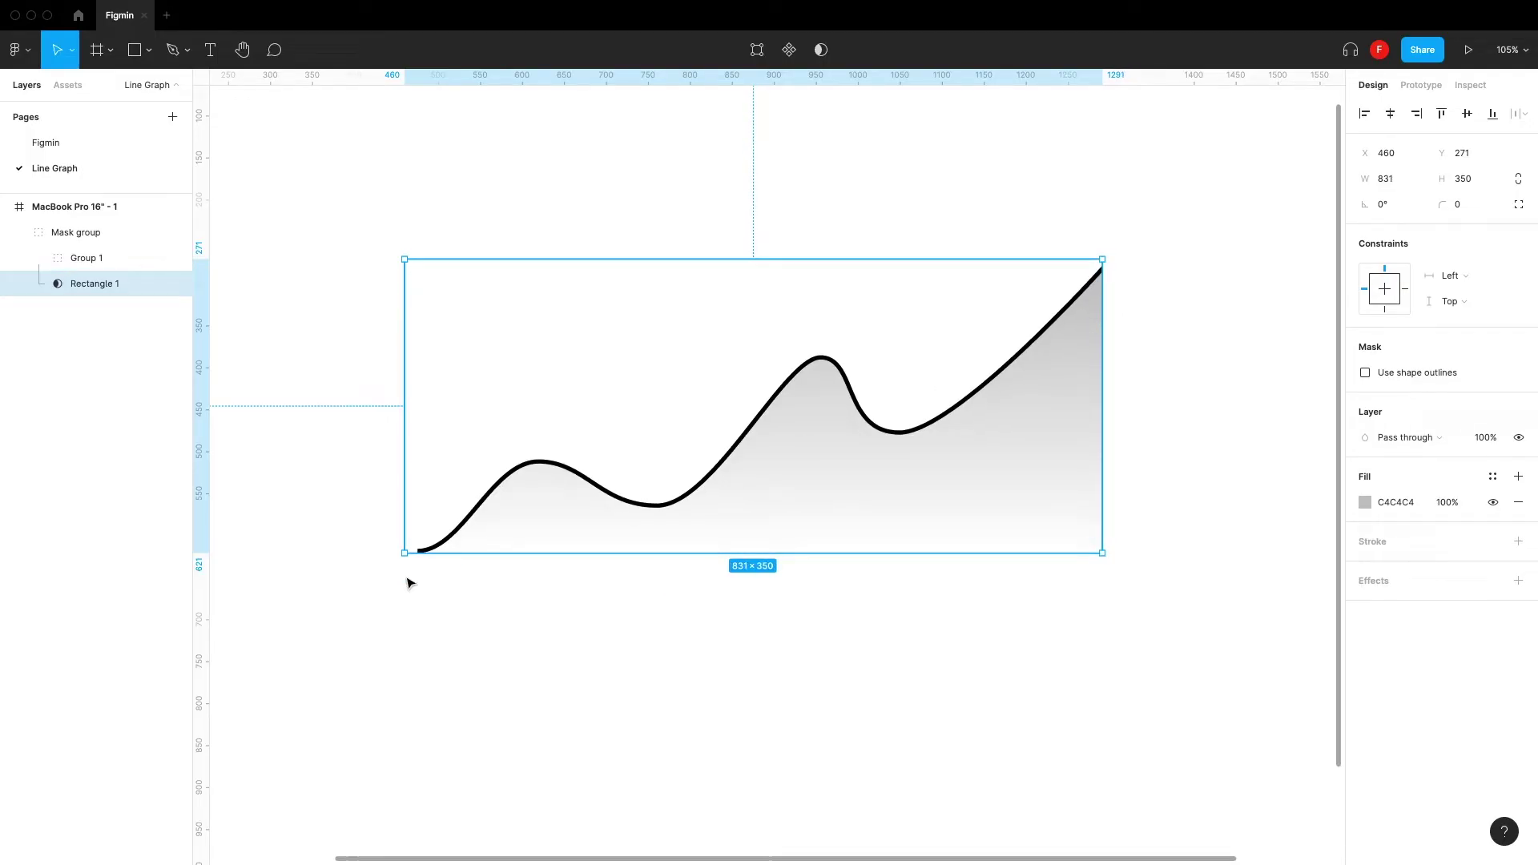
drag(403, 509, 420, 510)
click(461, 657)
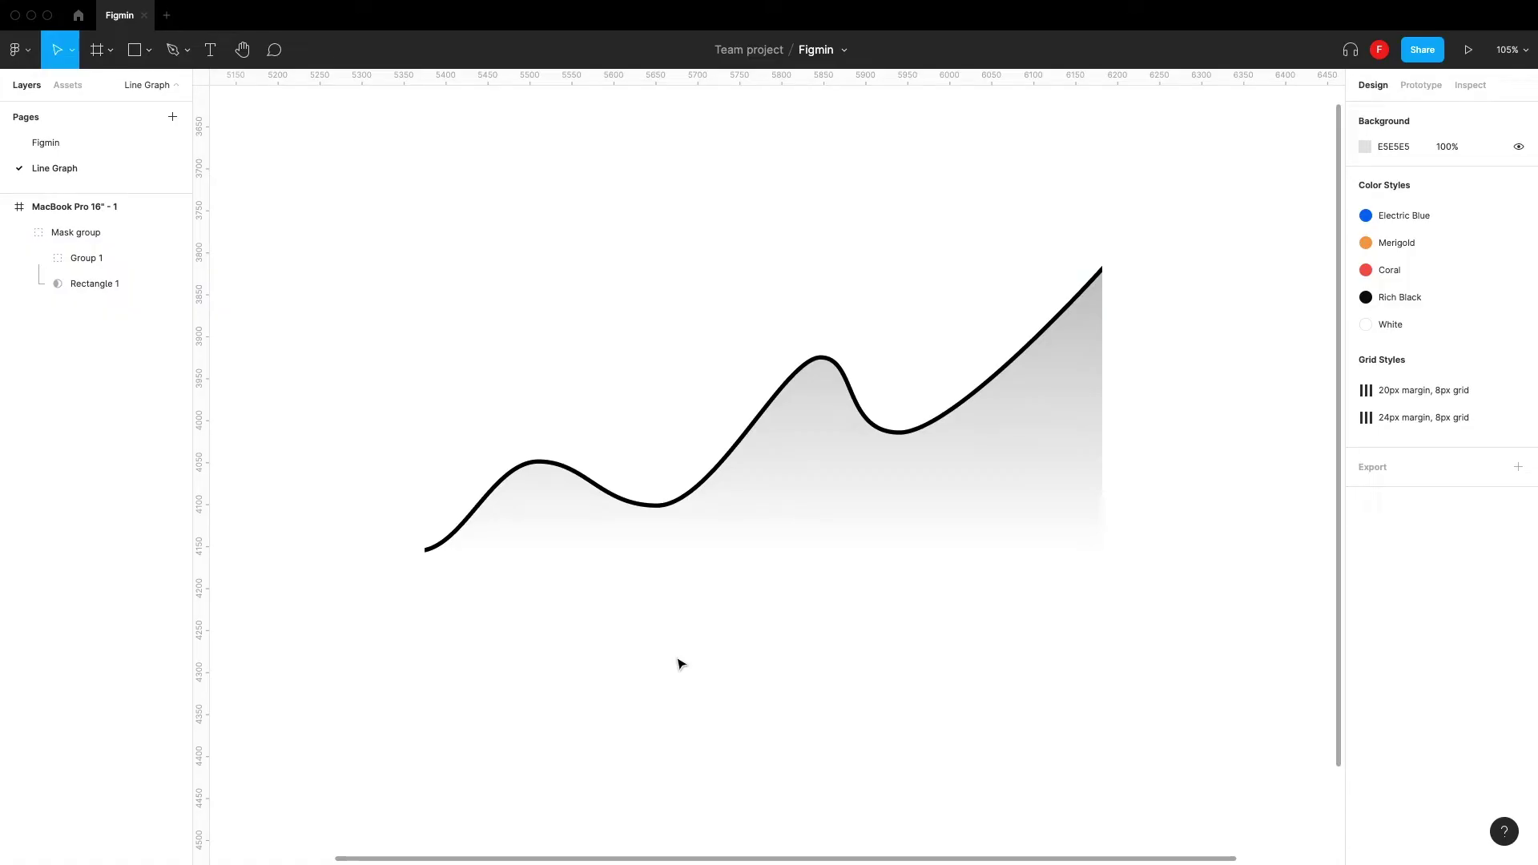
Set Rectangle 1's constraints to Left and right and Top and bottom, then select the Mask group.
click(776, 484)
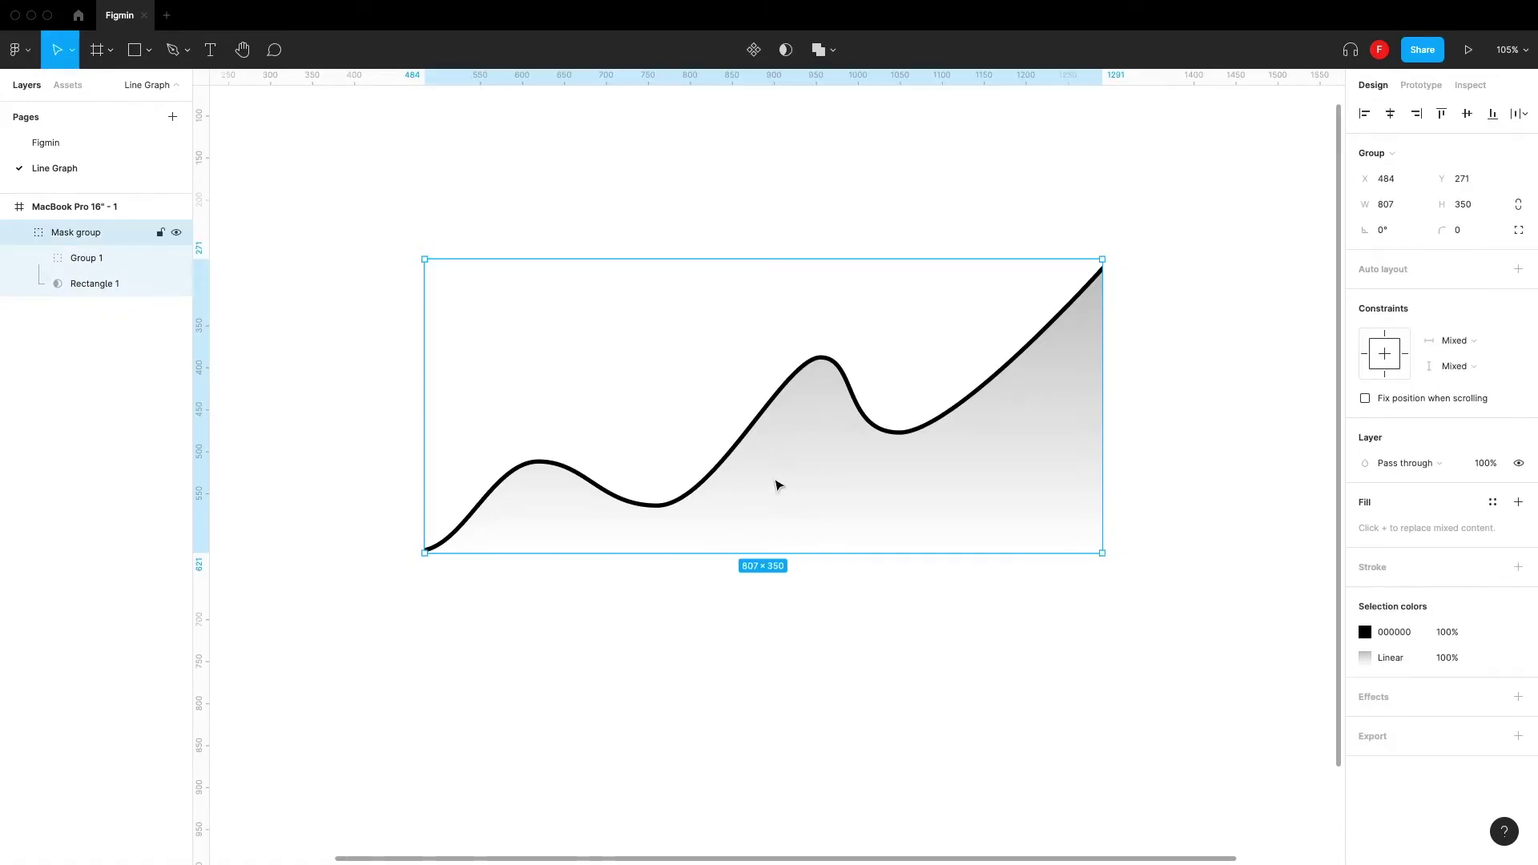
click(120, 287)
click(1452, 276)
click(1466, 314)
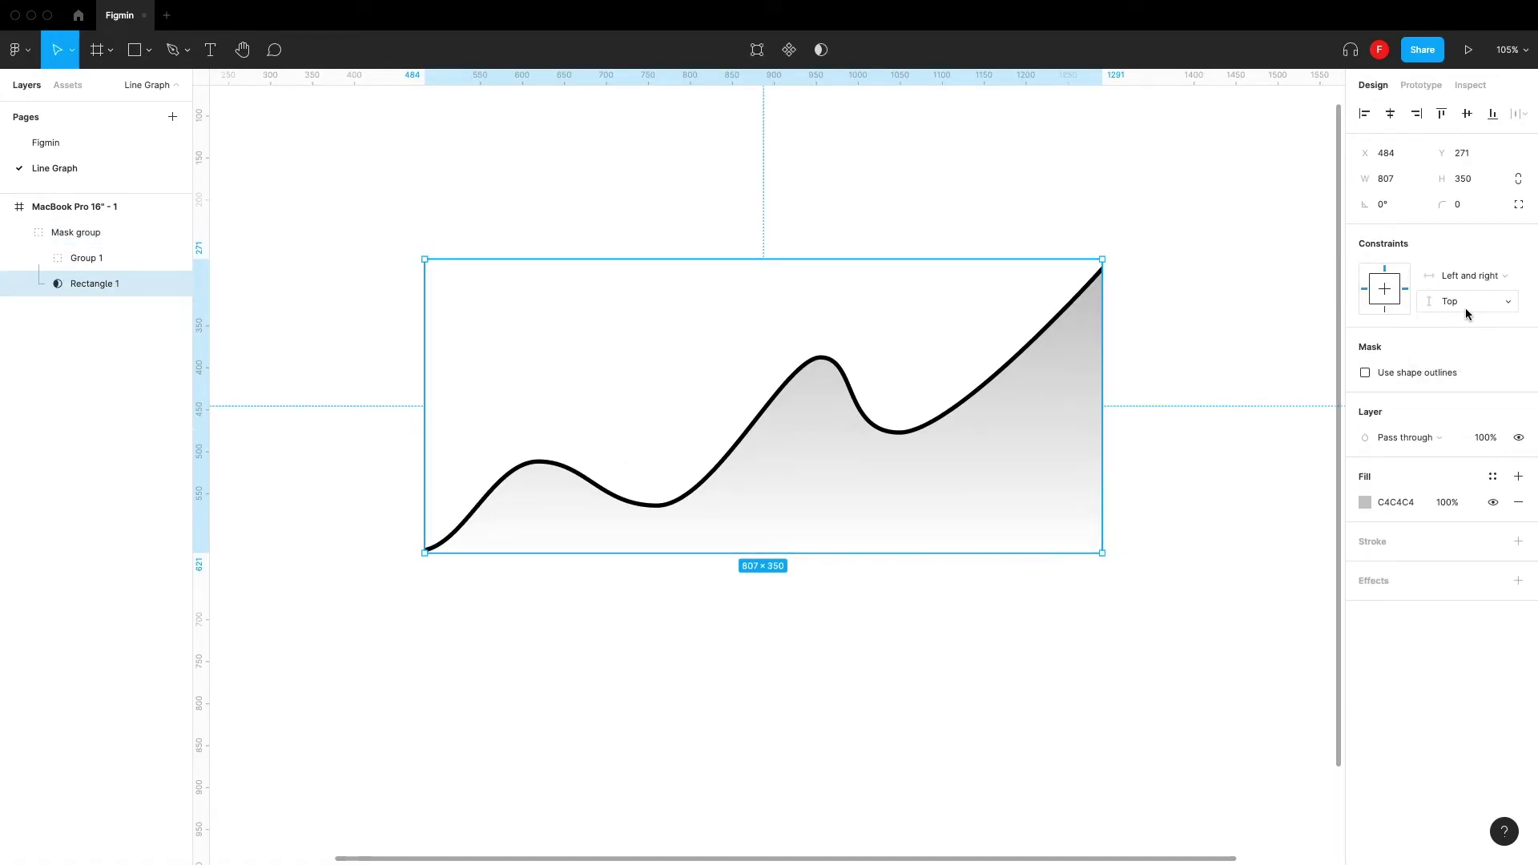
click(1460, 303)
click(1471, 339)
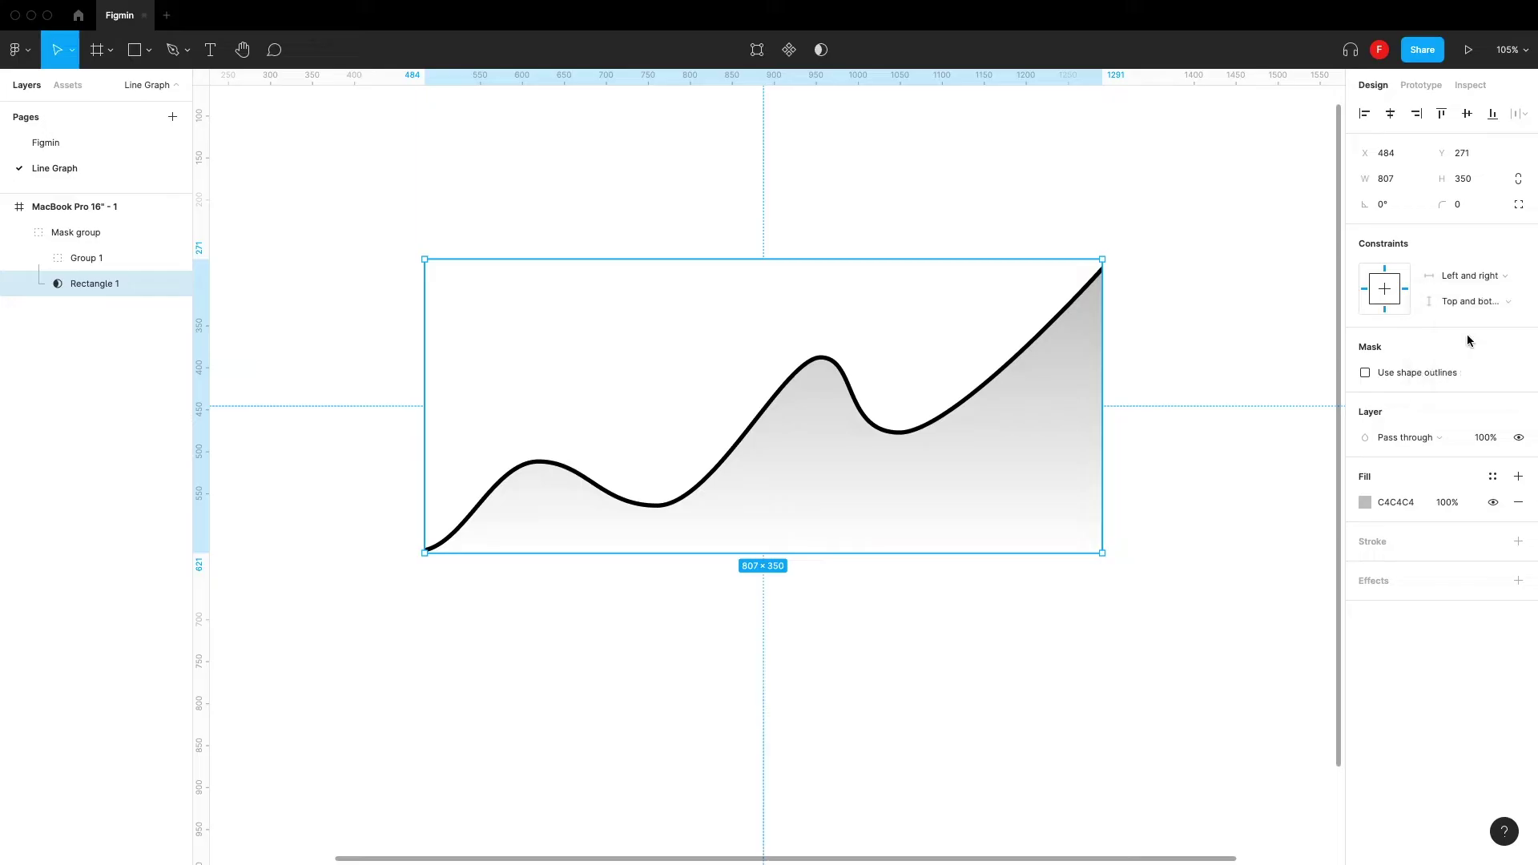
click(1214, 340)
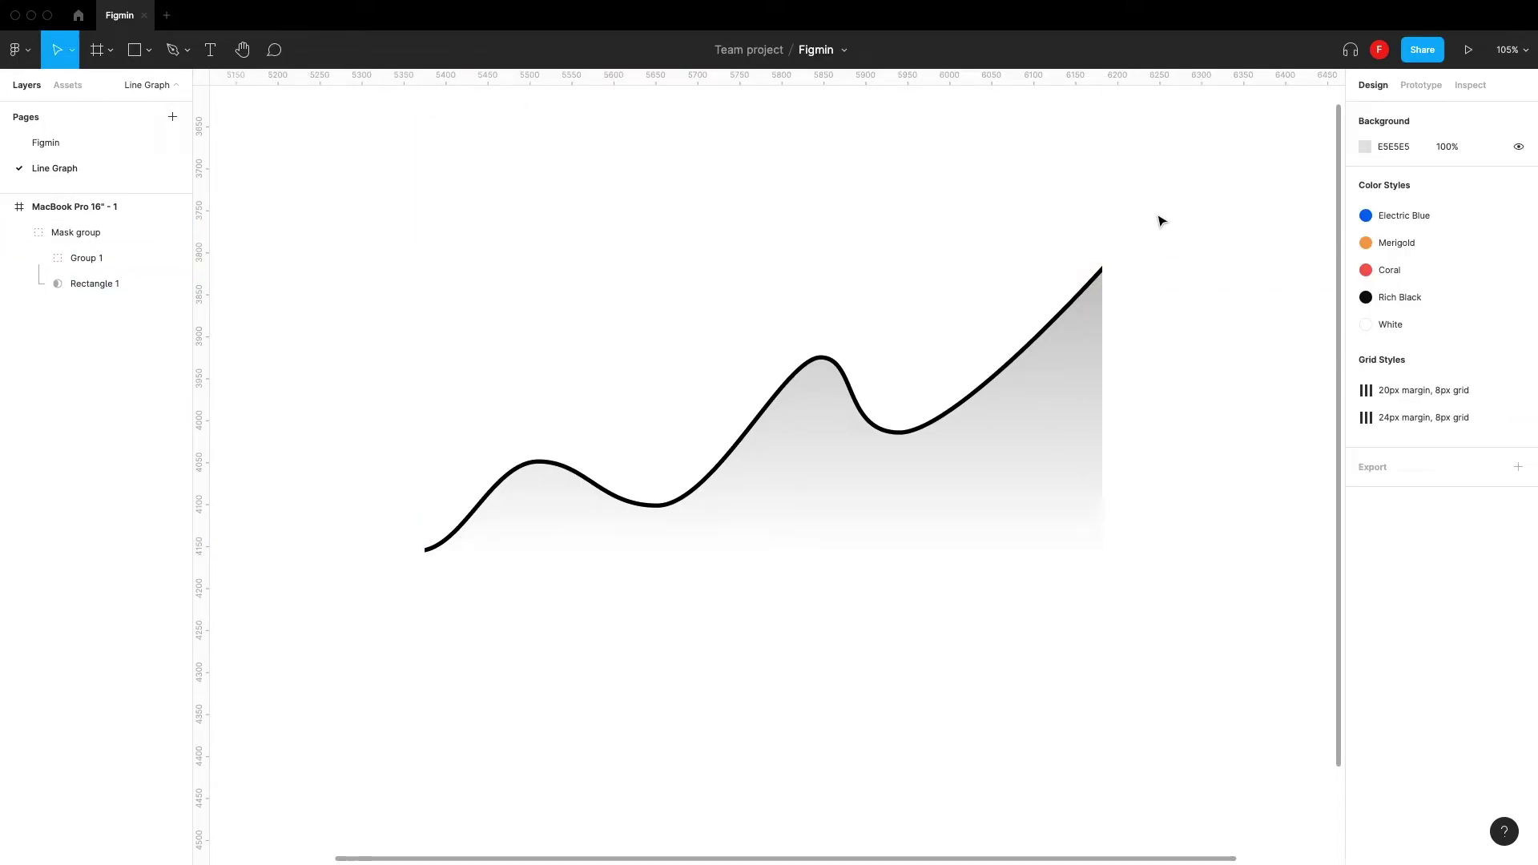
drag(1157, 214, 754, 501)
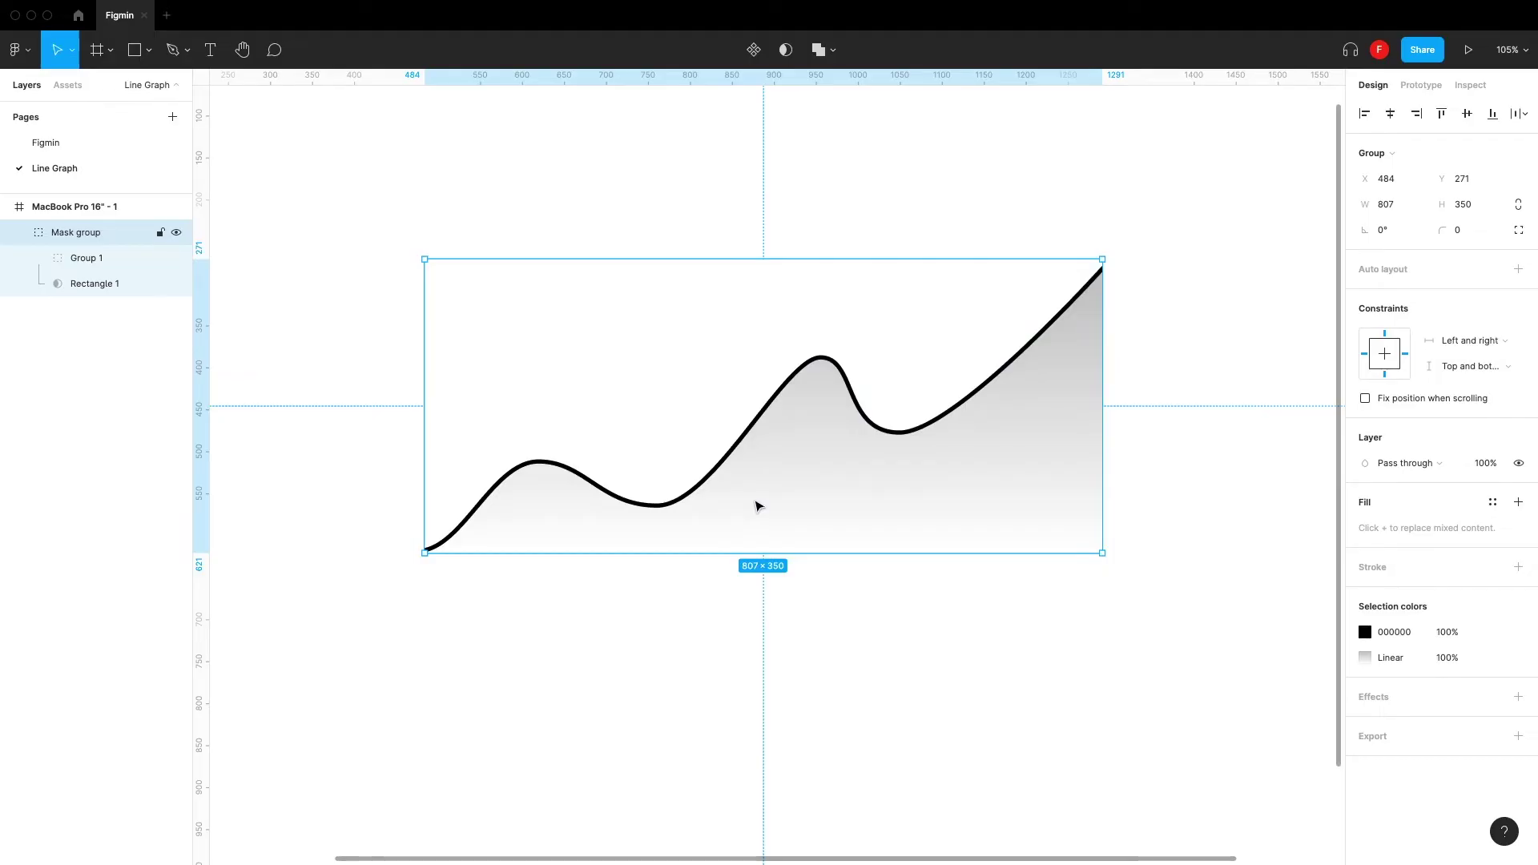
Wrap the Mask group in Frame 1, leaving the frame without a white fill.
key(alt+super+g)
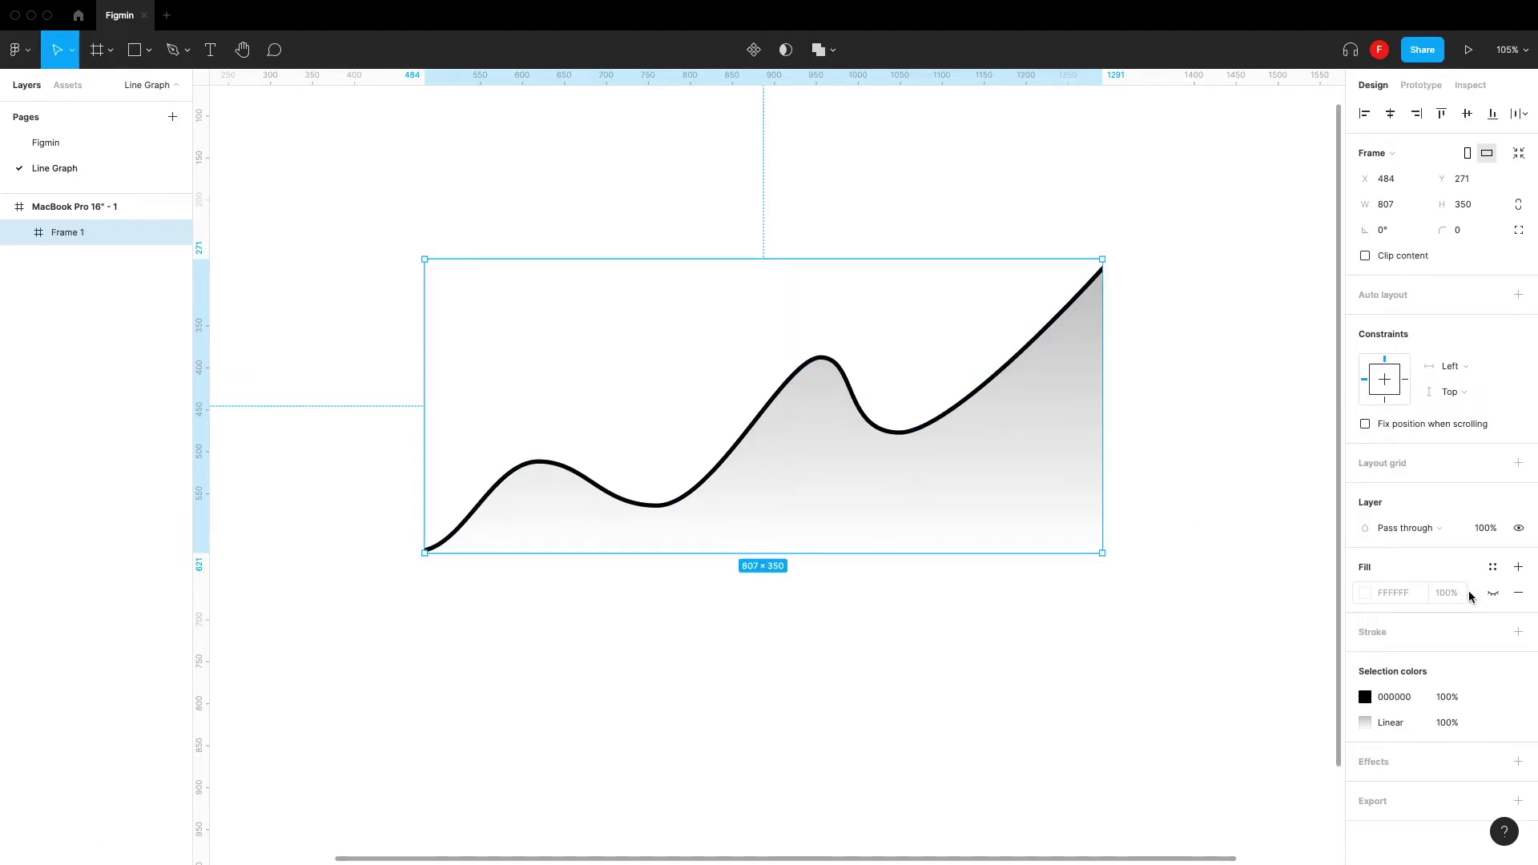
click(1492, 593)
key(super+z)
Make the curve Electric Blue and set the area gradient to 005FF9 at 41% opacity.
click(1493, 697)
click(1196, 593)
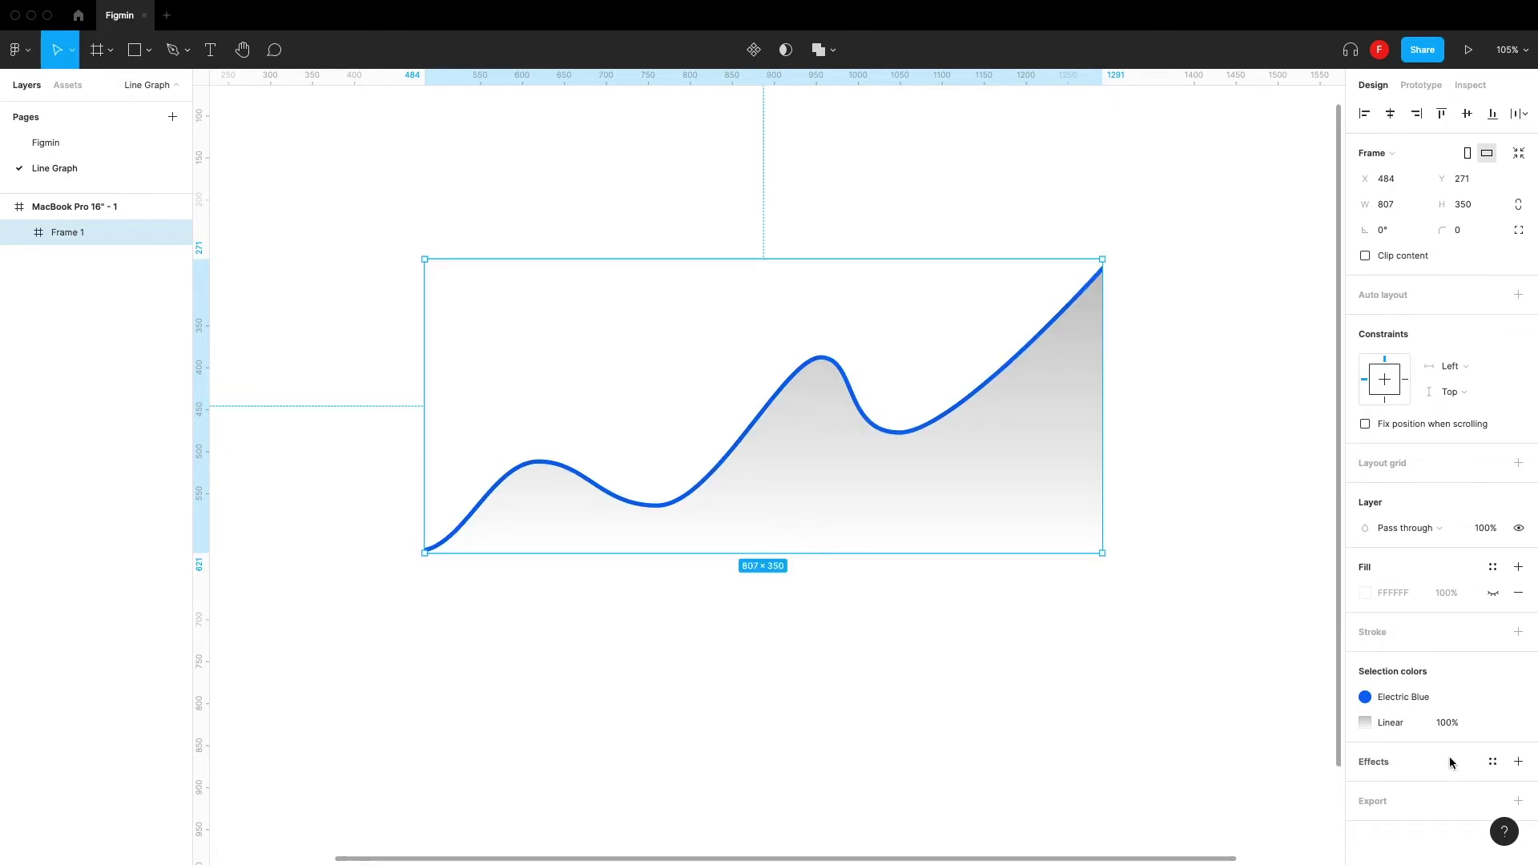
click(1366, 723)
click(1212, 788)
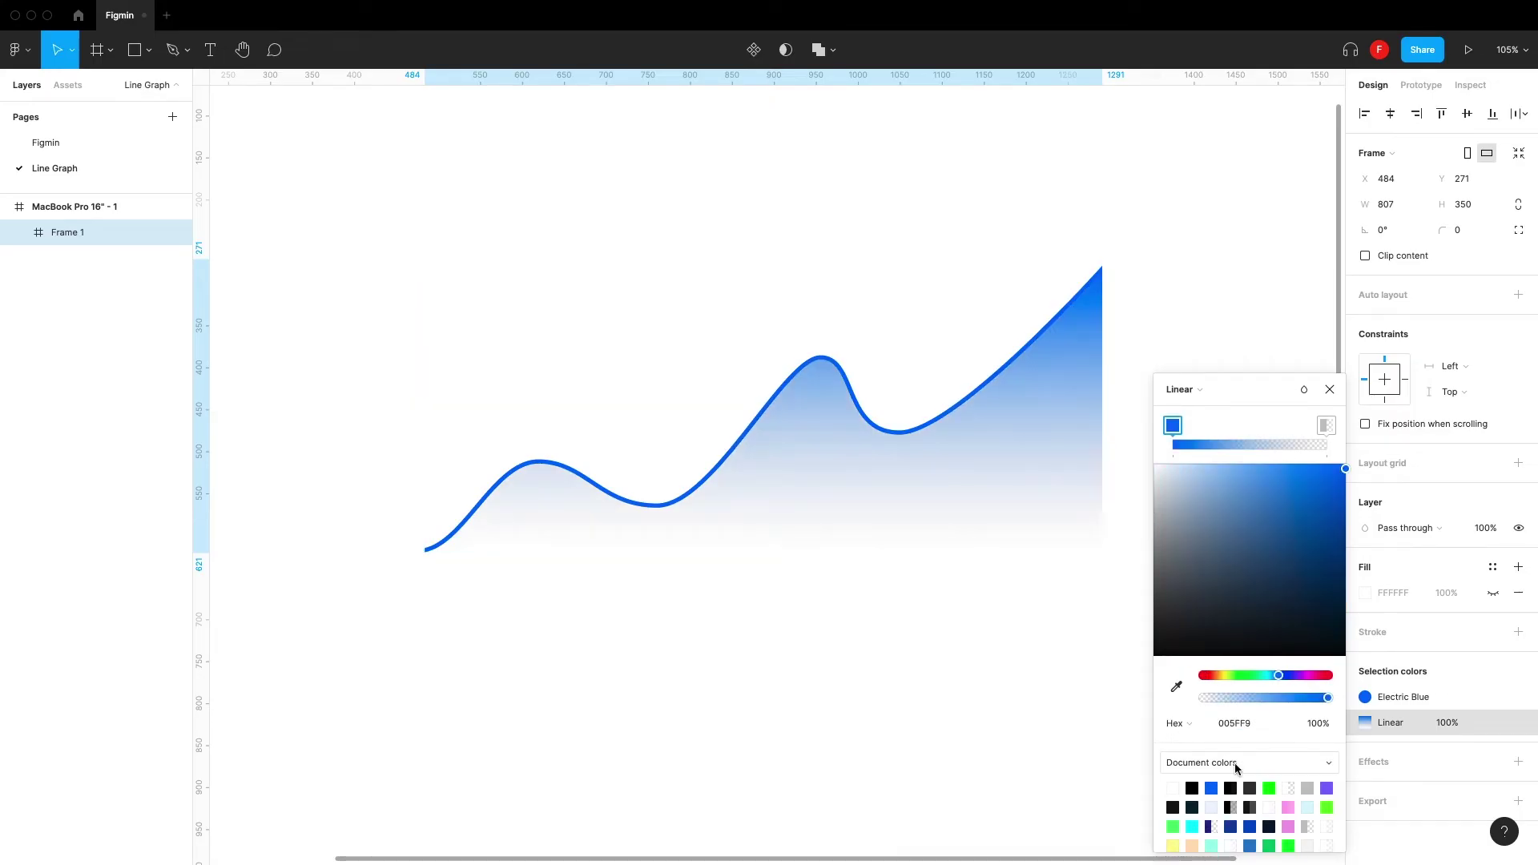
drag(1282, 698, 1255, 701)
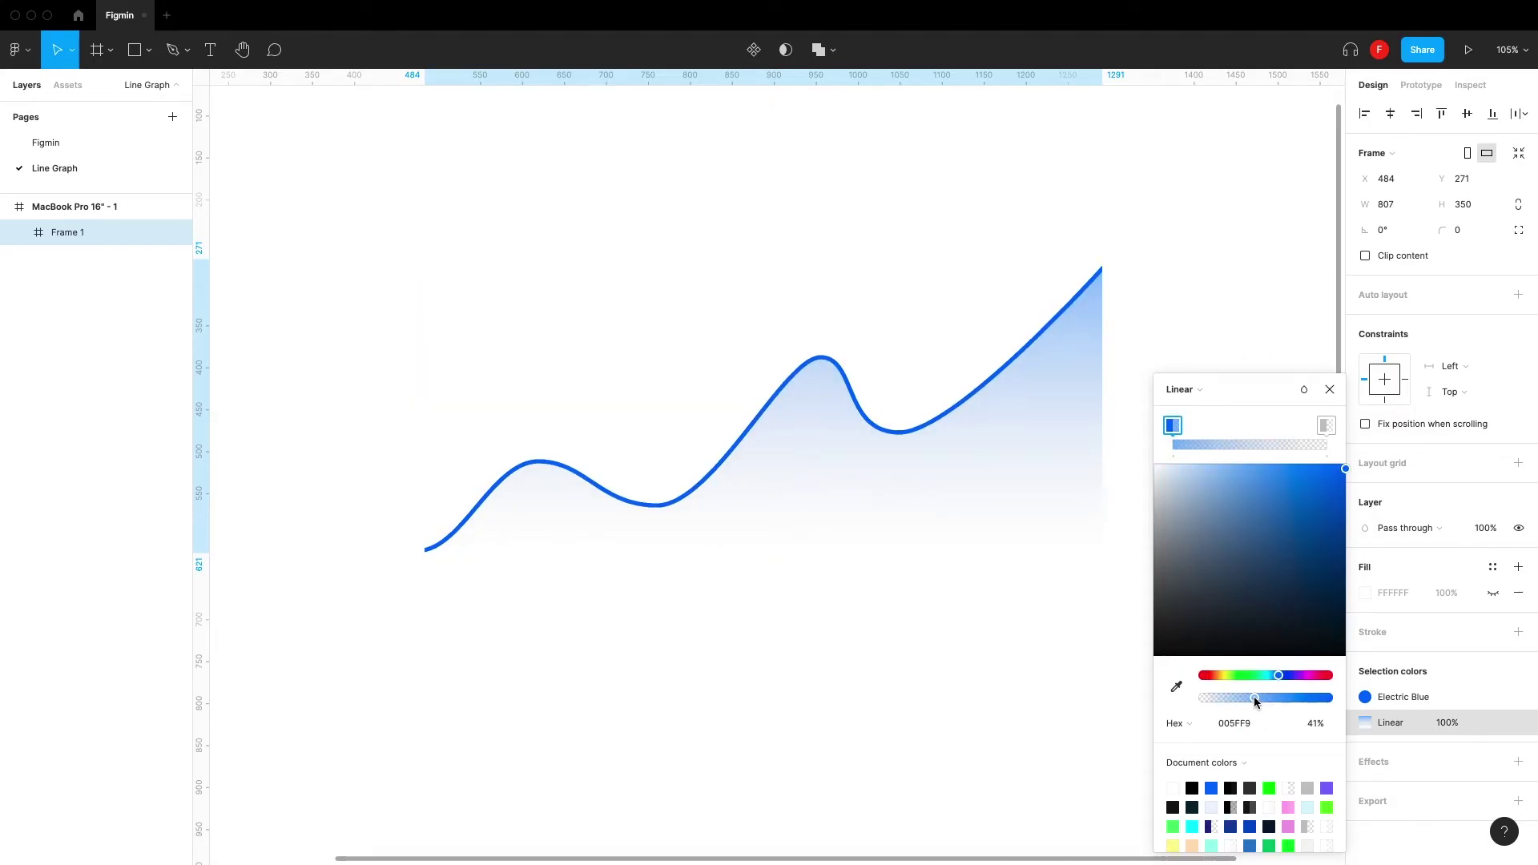
Draw a 20×20 circle above the graph.
click(1331, 389)
click(1226, 416)
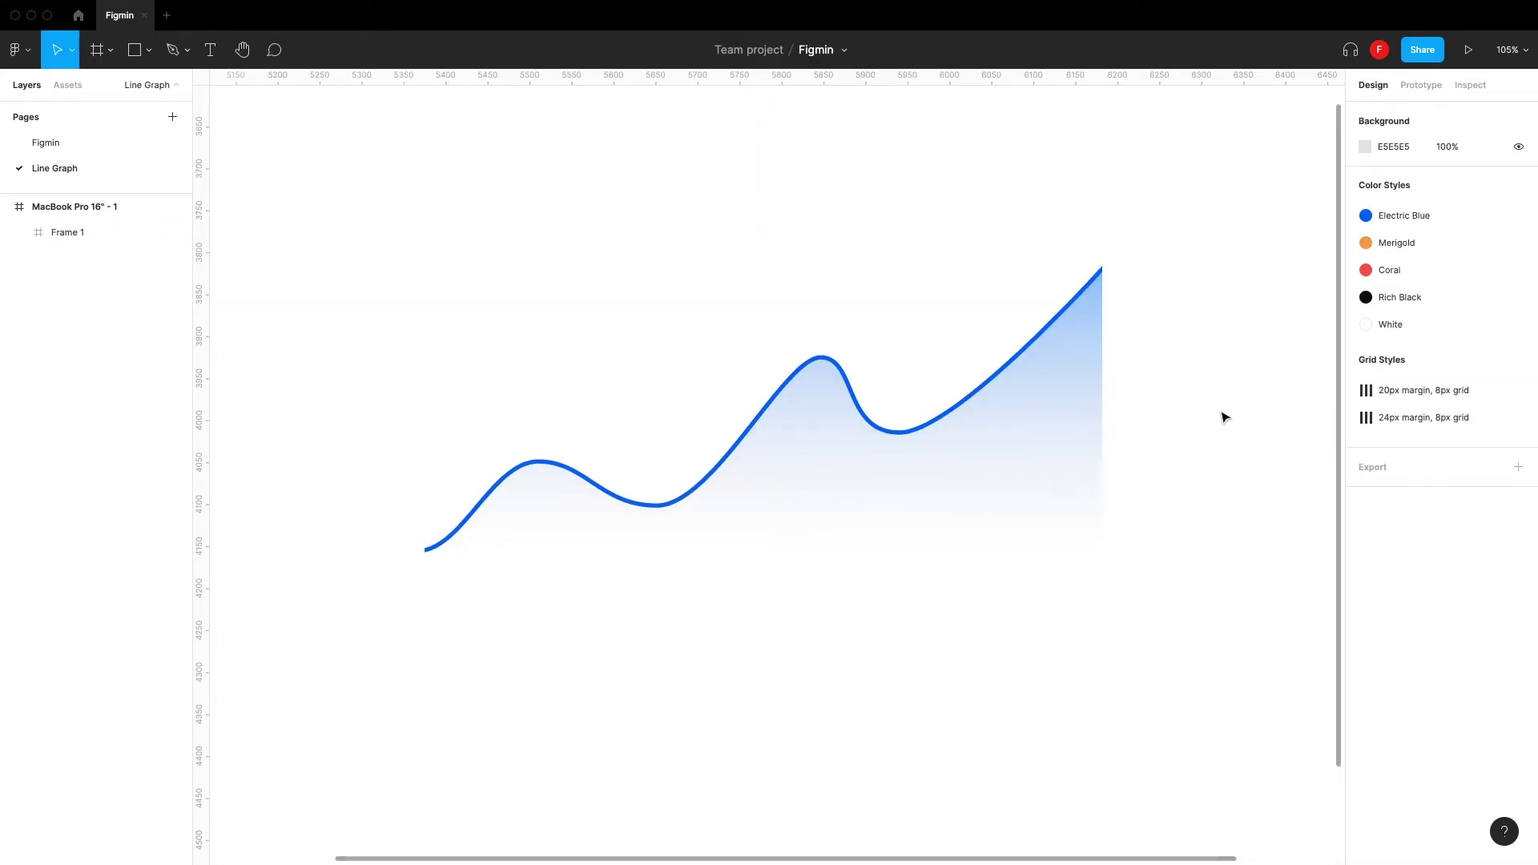
scroll(945, 429, down, 5)
scroll(945, 430, up, 6)
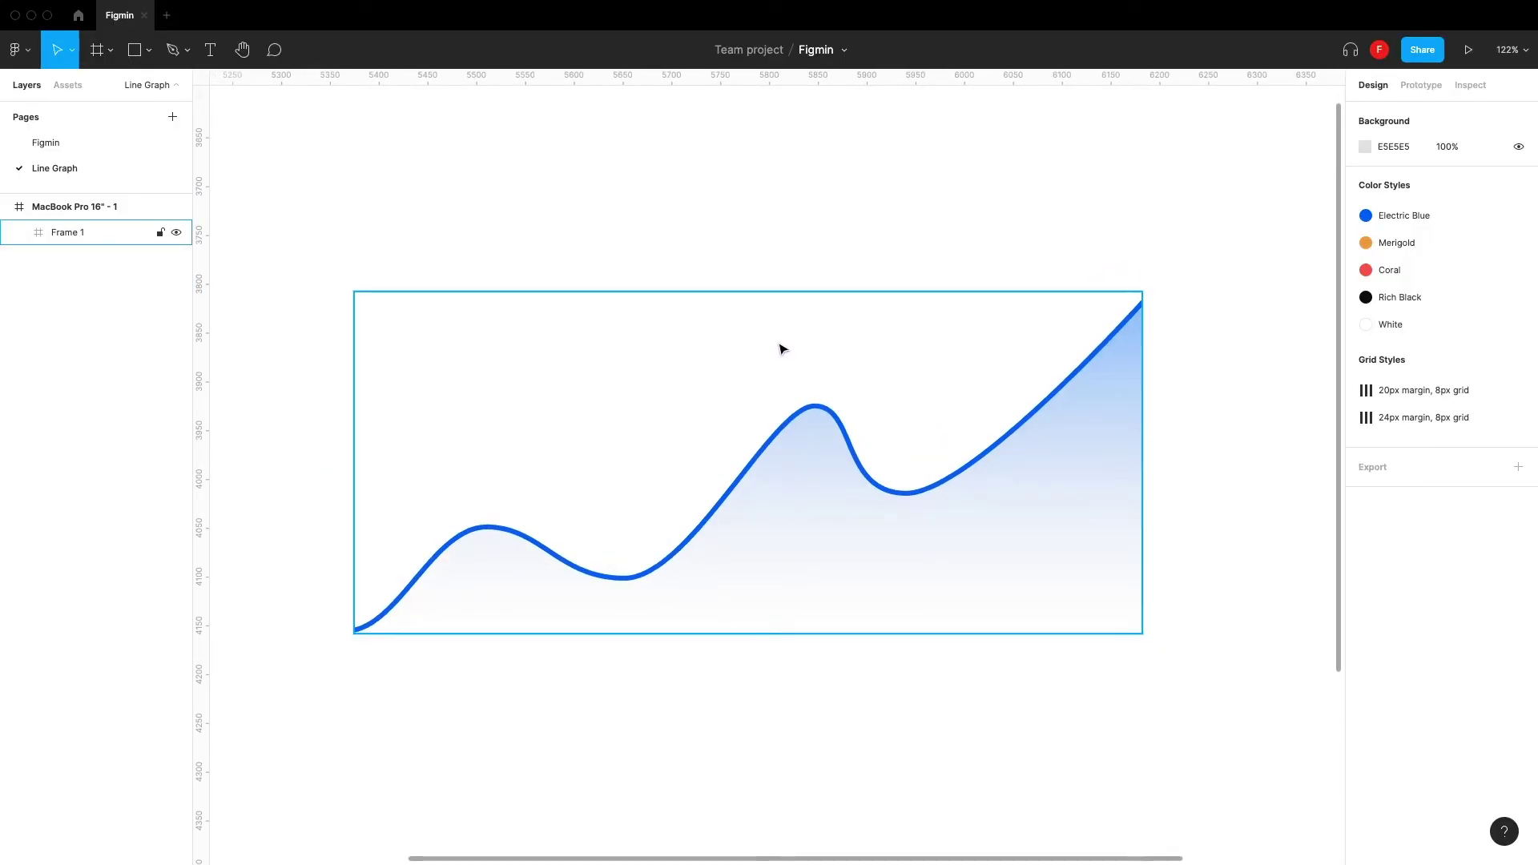
key(o)
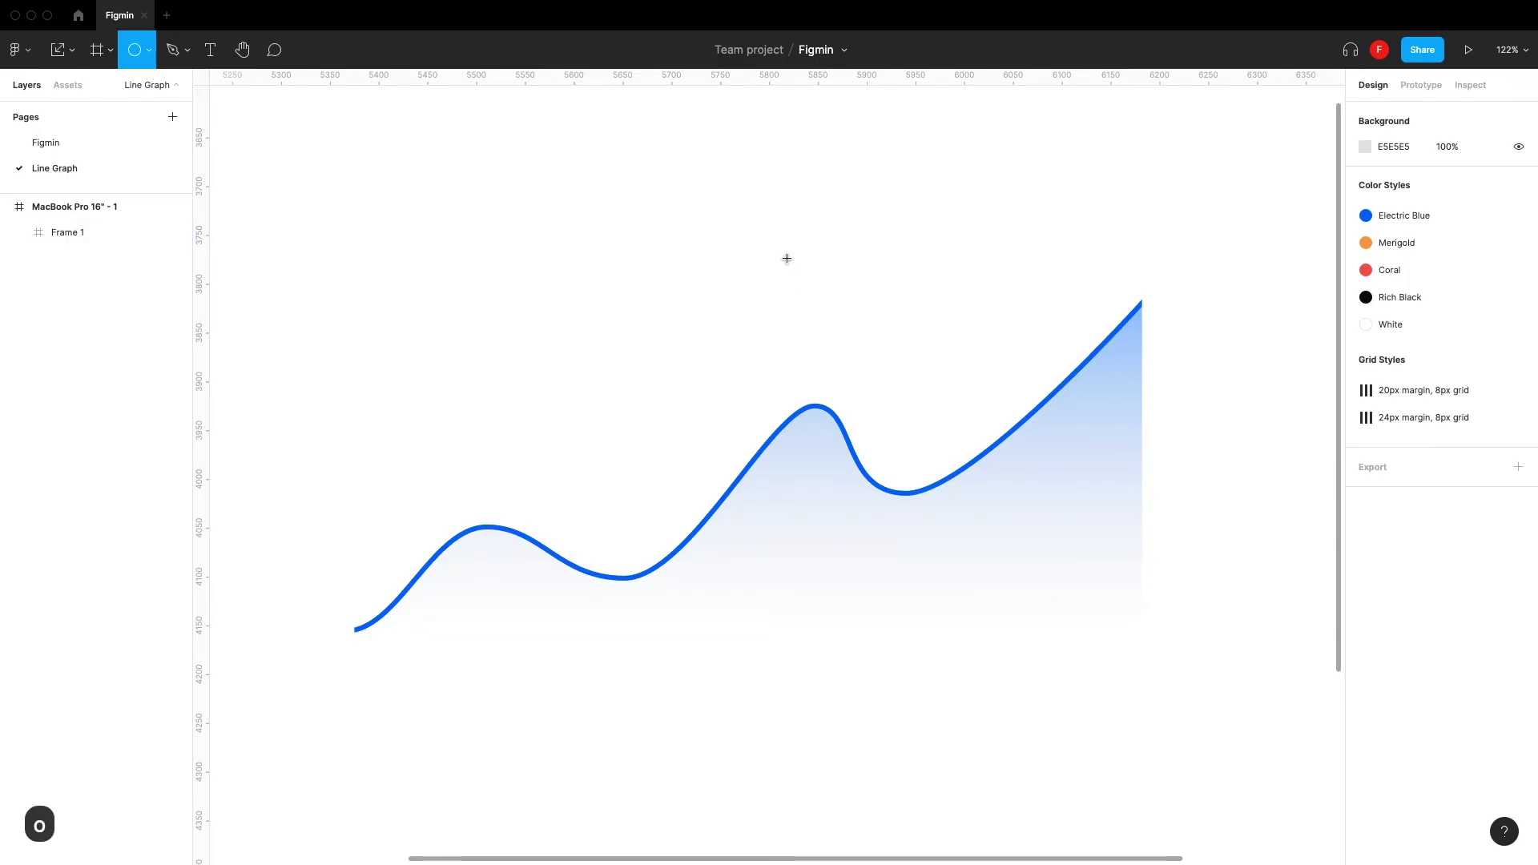
drag(786, 258, 796, 267)
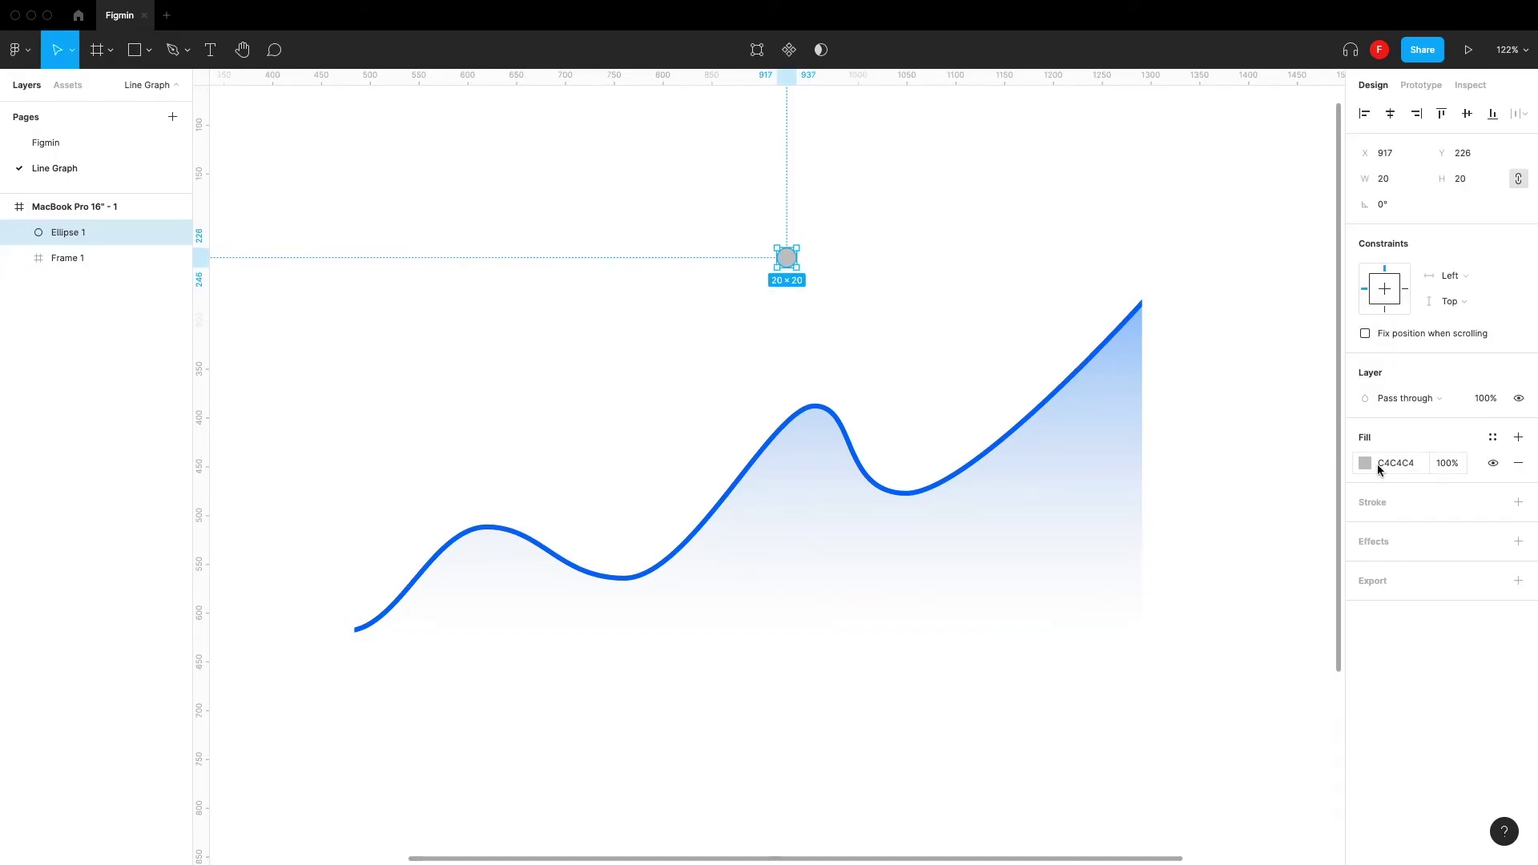
Give the circle a 005FF9 fill and a white FFFFFF stroke of weight 5.
click(1518, 502)
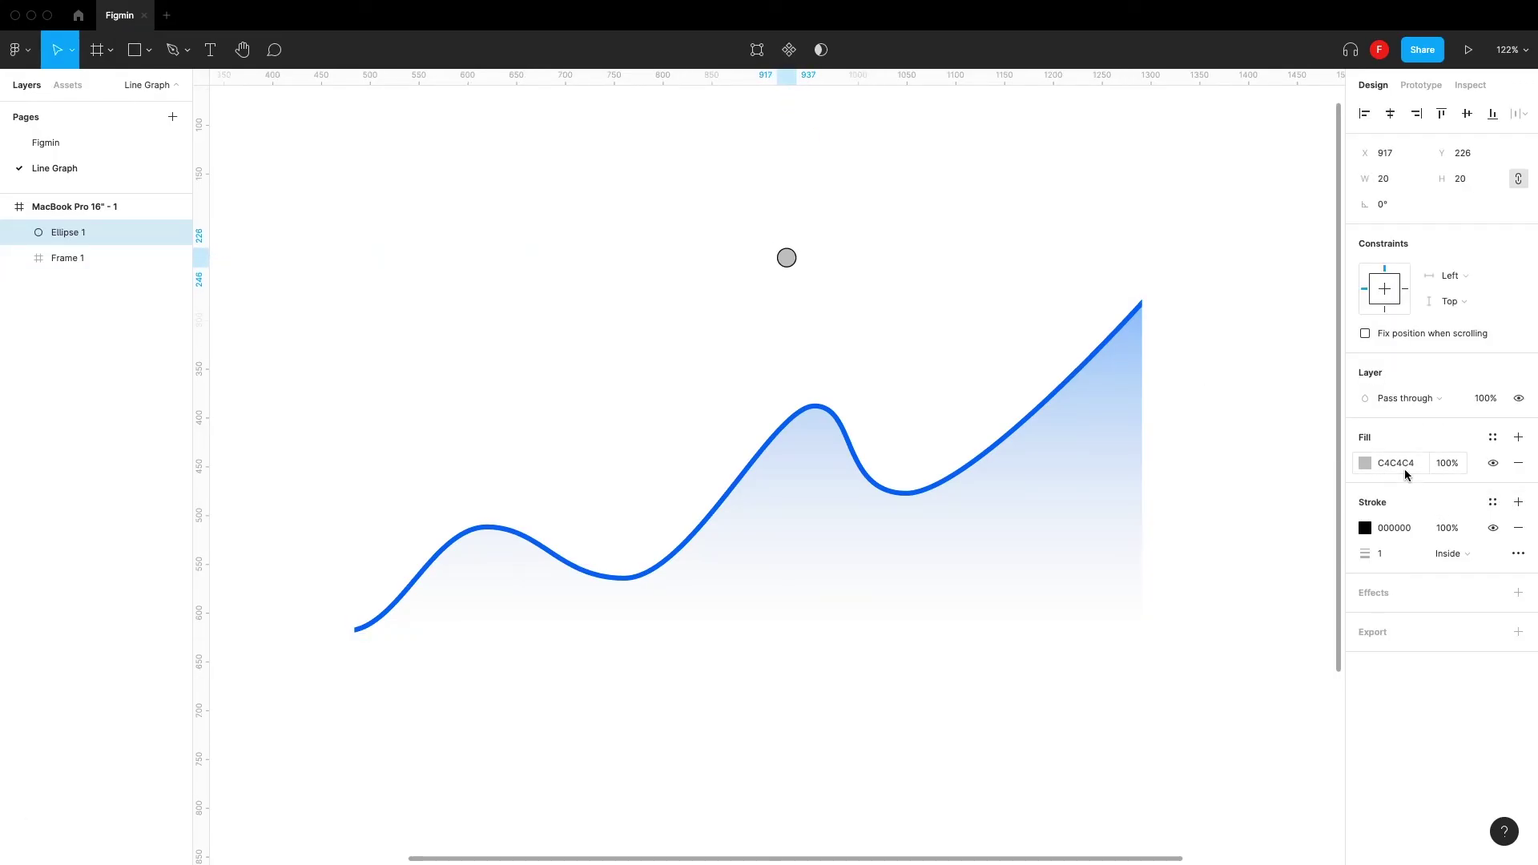
click(1366, 463)
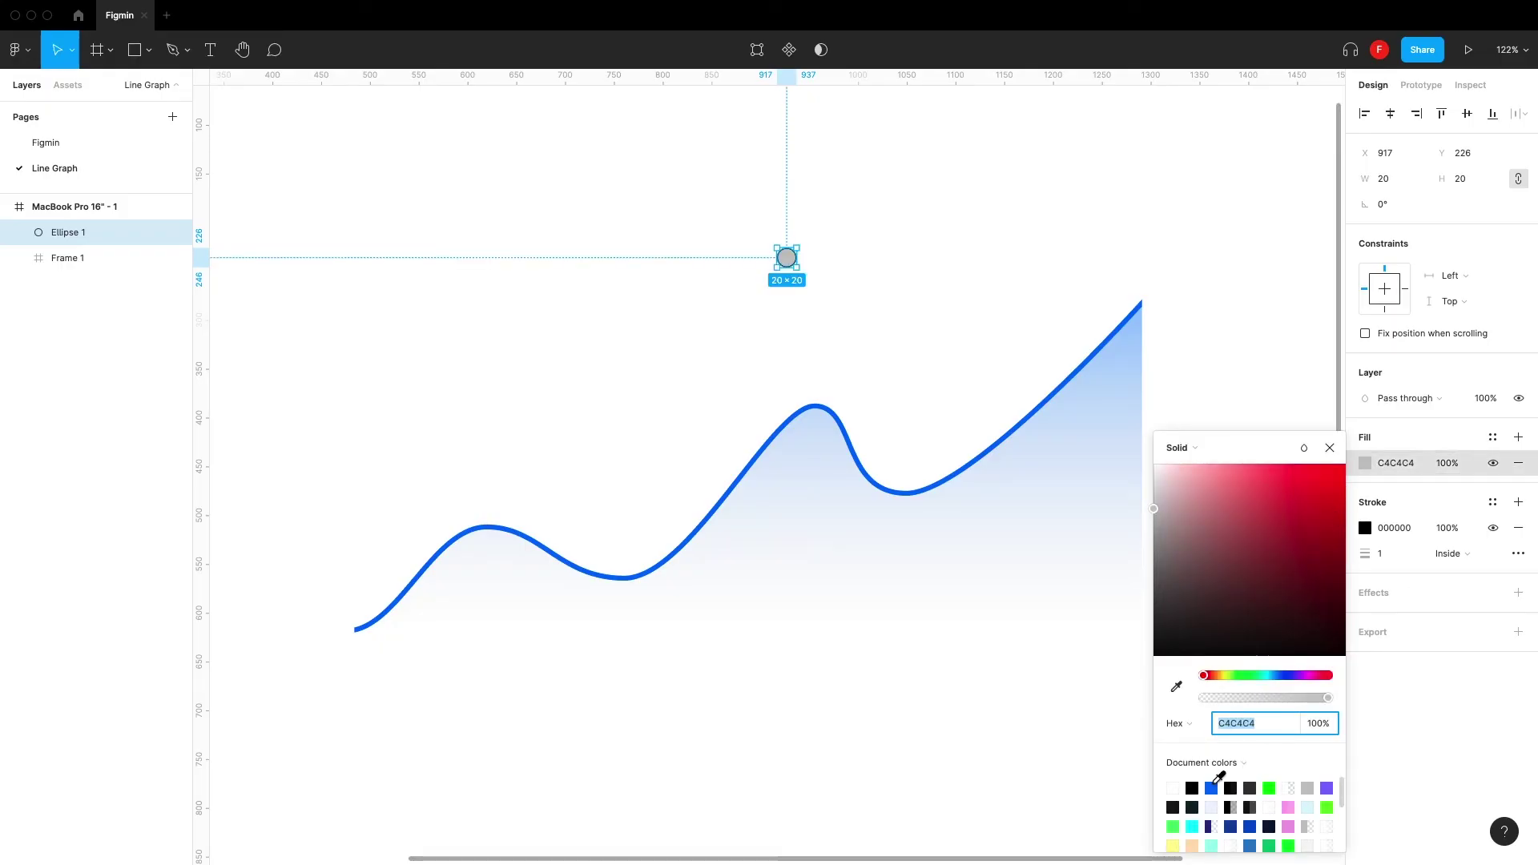
click(1212, 788)
click(1331, 448)
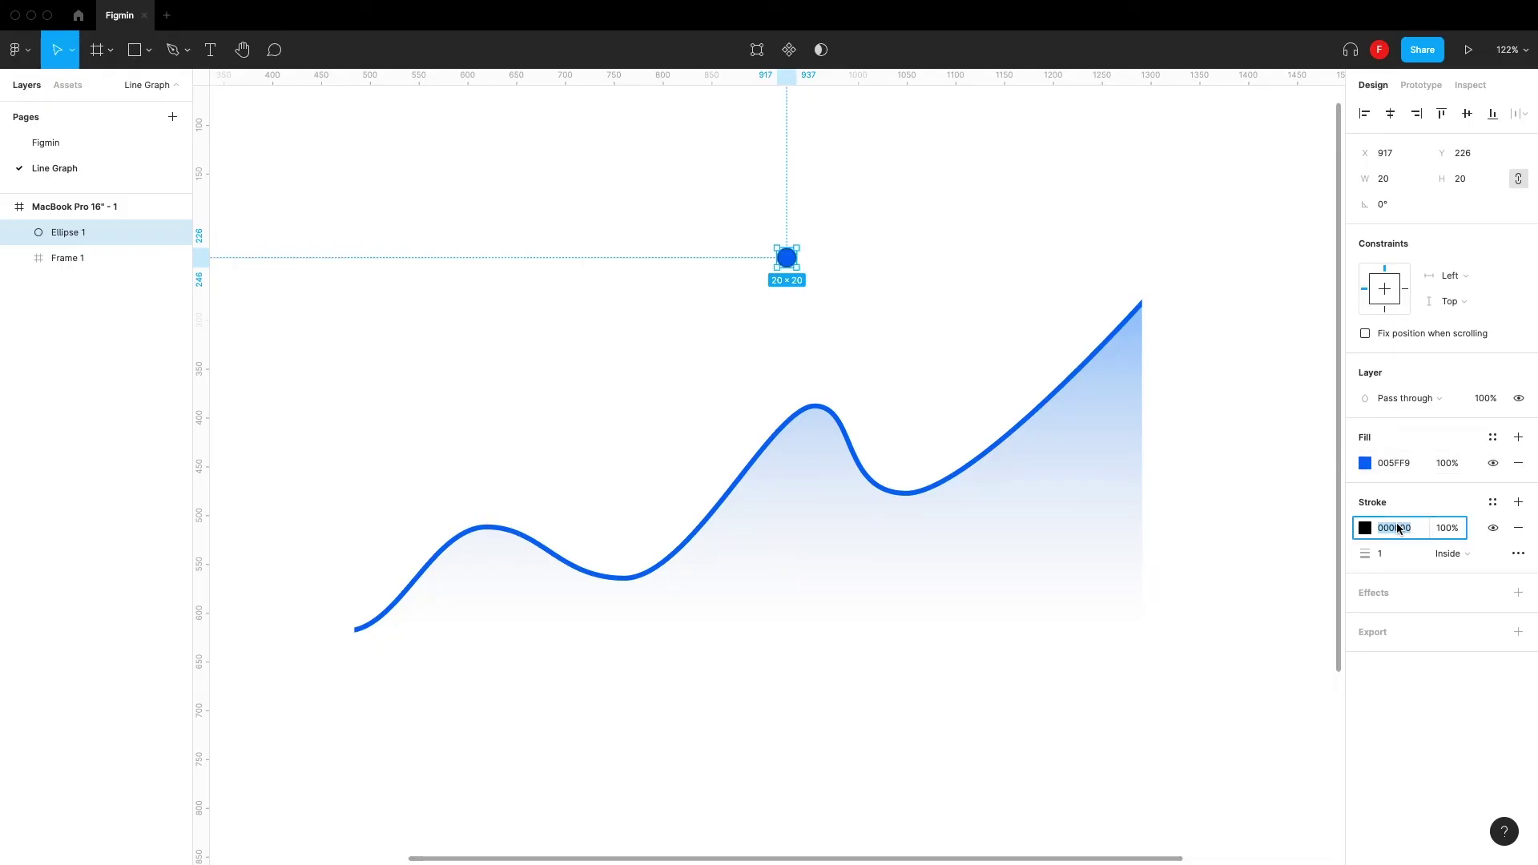
text(f)
key(Return)
click(1389, 555)
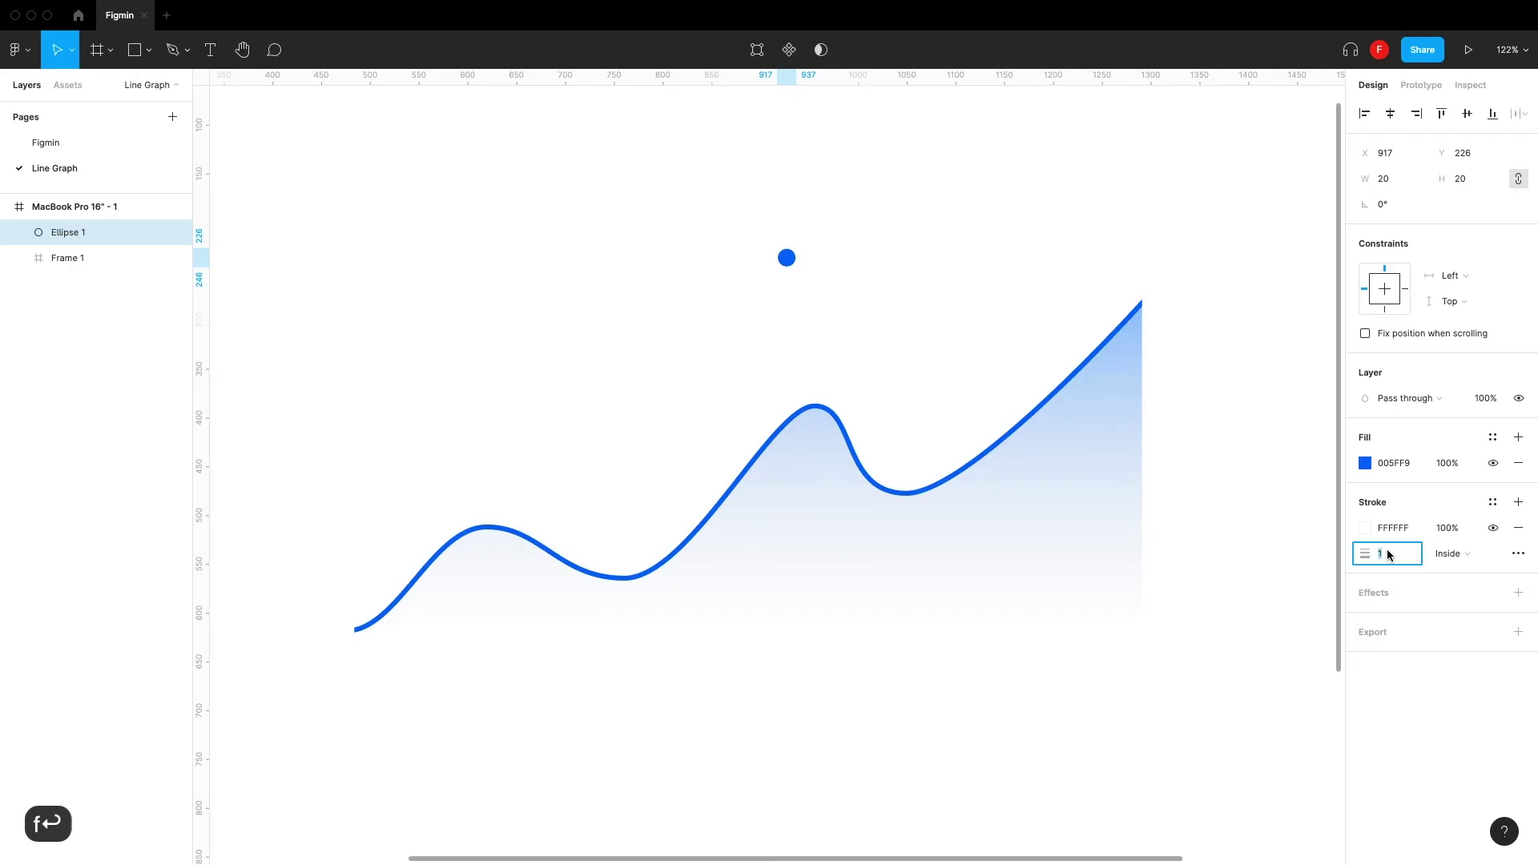
key(Up)
key(Up)
key(Up)
key(Up)
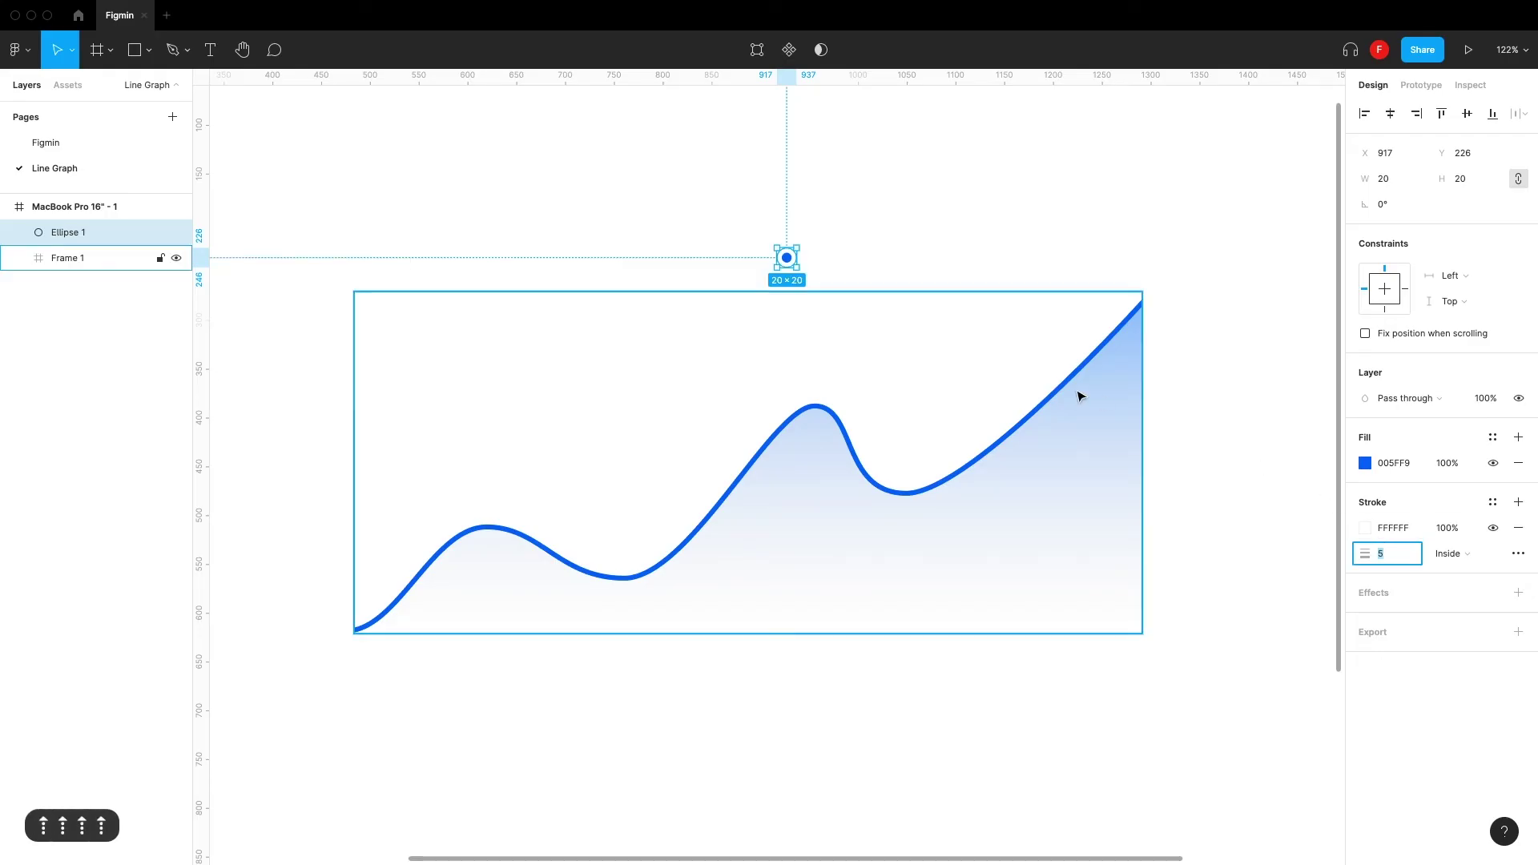
Move the circle onto the curve's peak inside Frame 1 and add a drop shadow.
drag(789, 264, 820, 413)
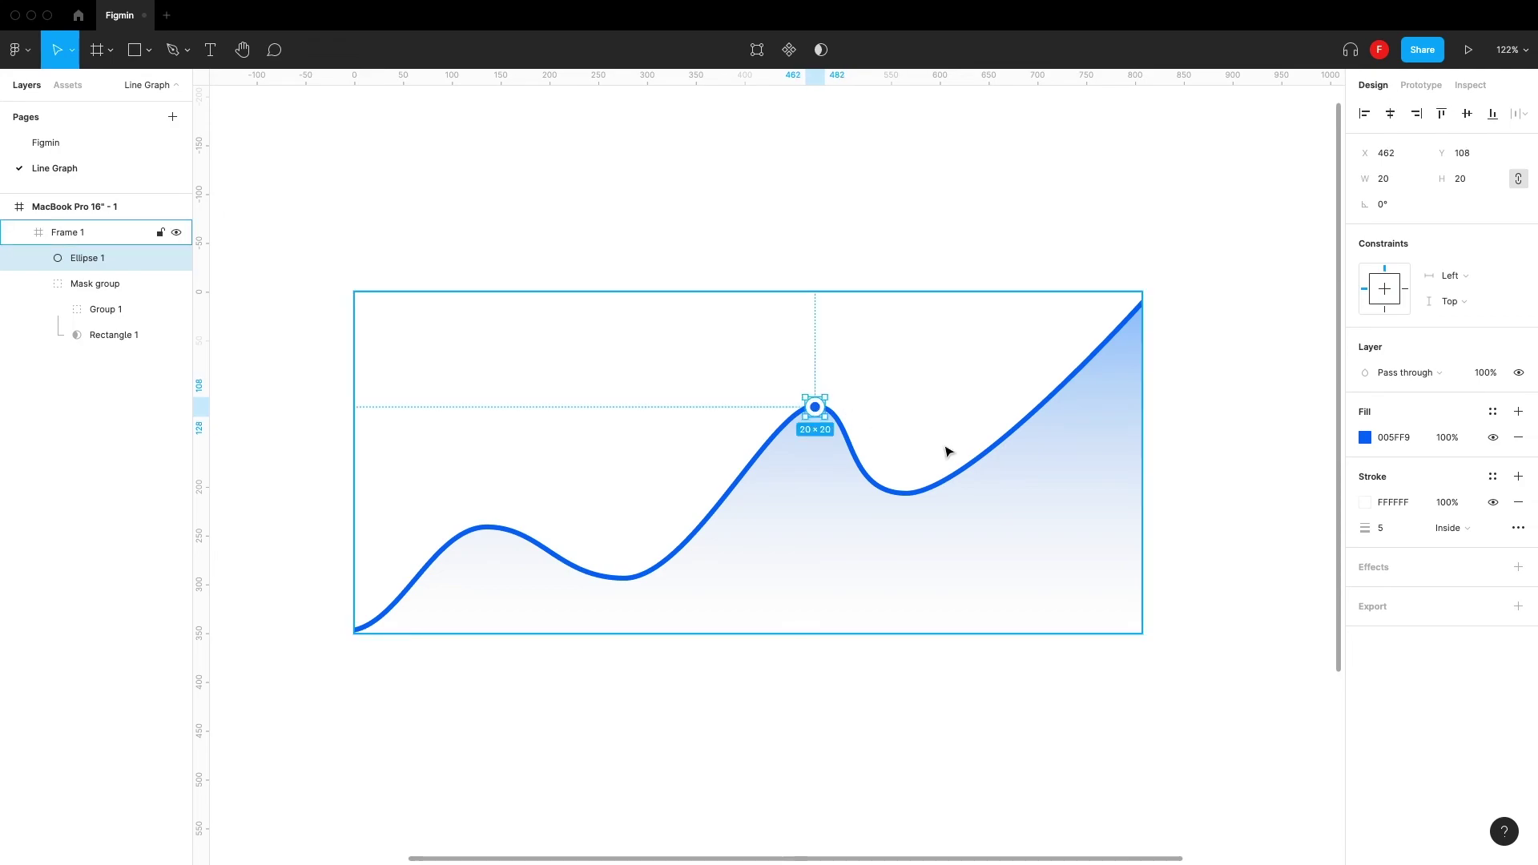
click(1519, 567)
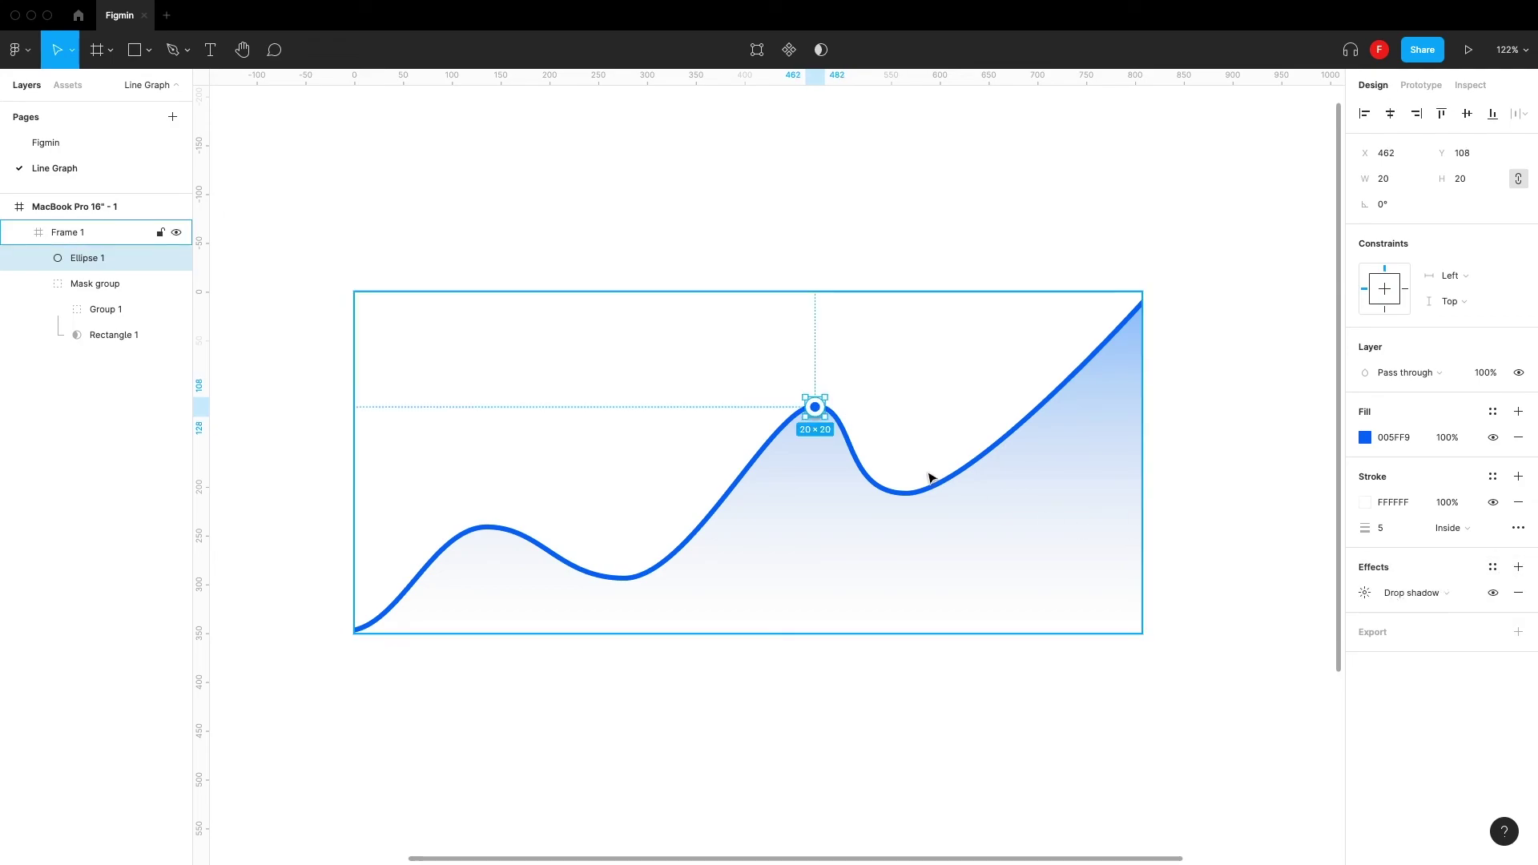
scroll(818, 415, up, 1)
scroll(819, 415, up, 4)
click(931, 350)
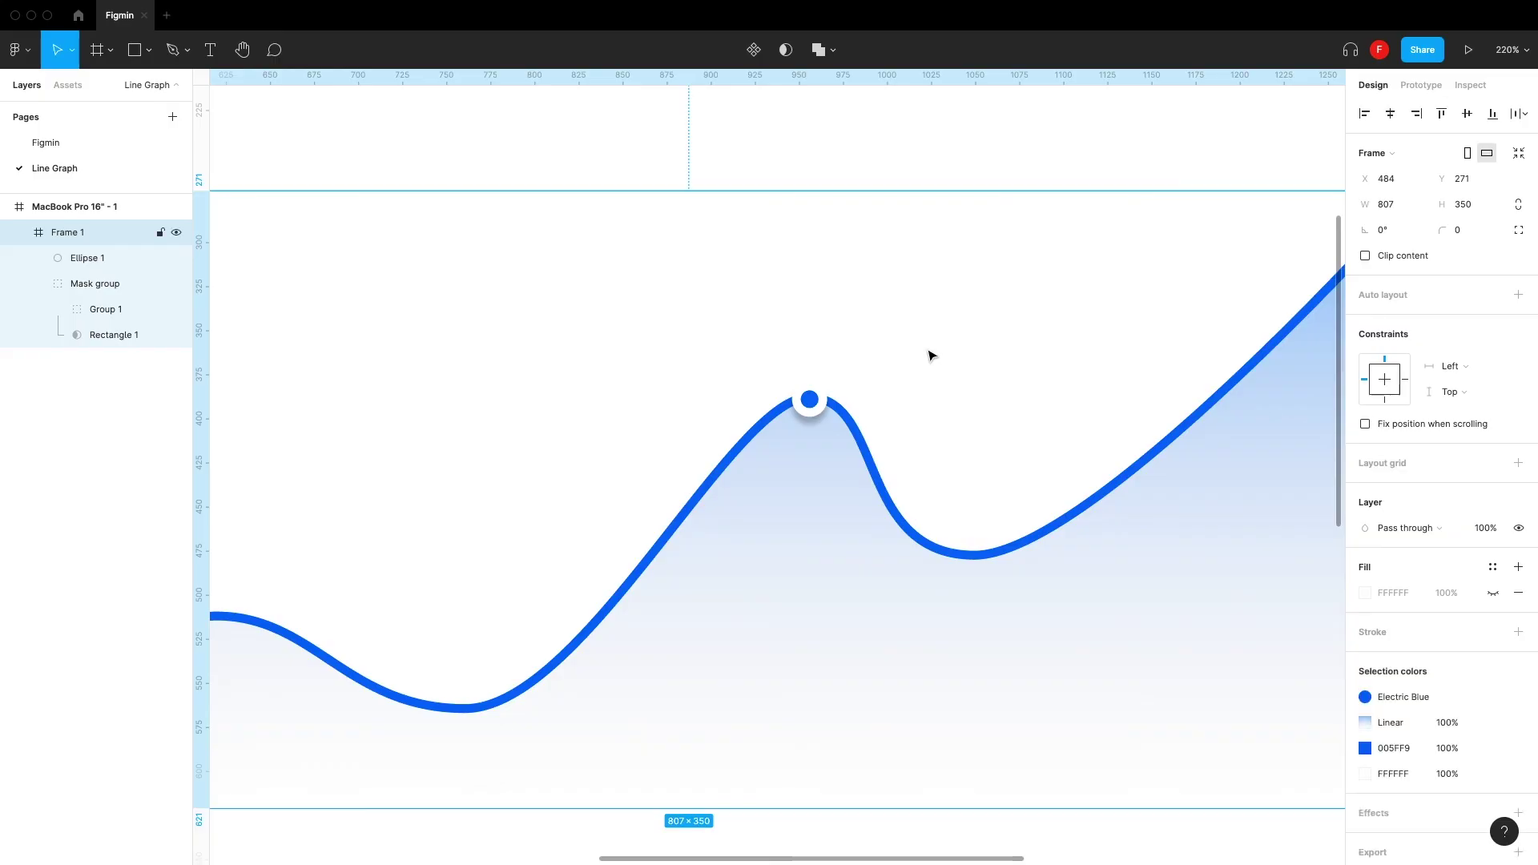
click(825, 401)
Set the circle's drop shadow opacity to 10%.
click(1364, 593)
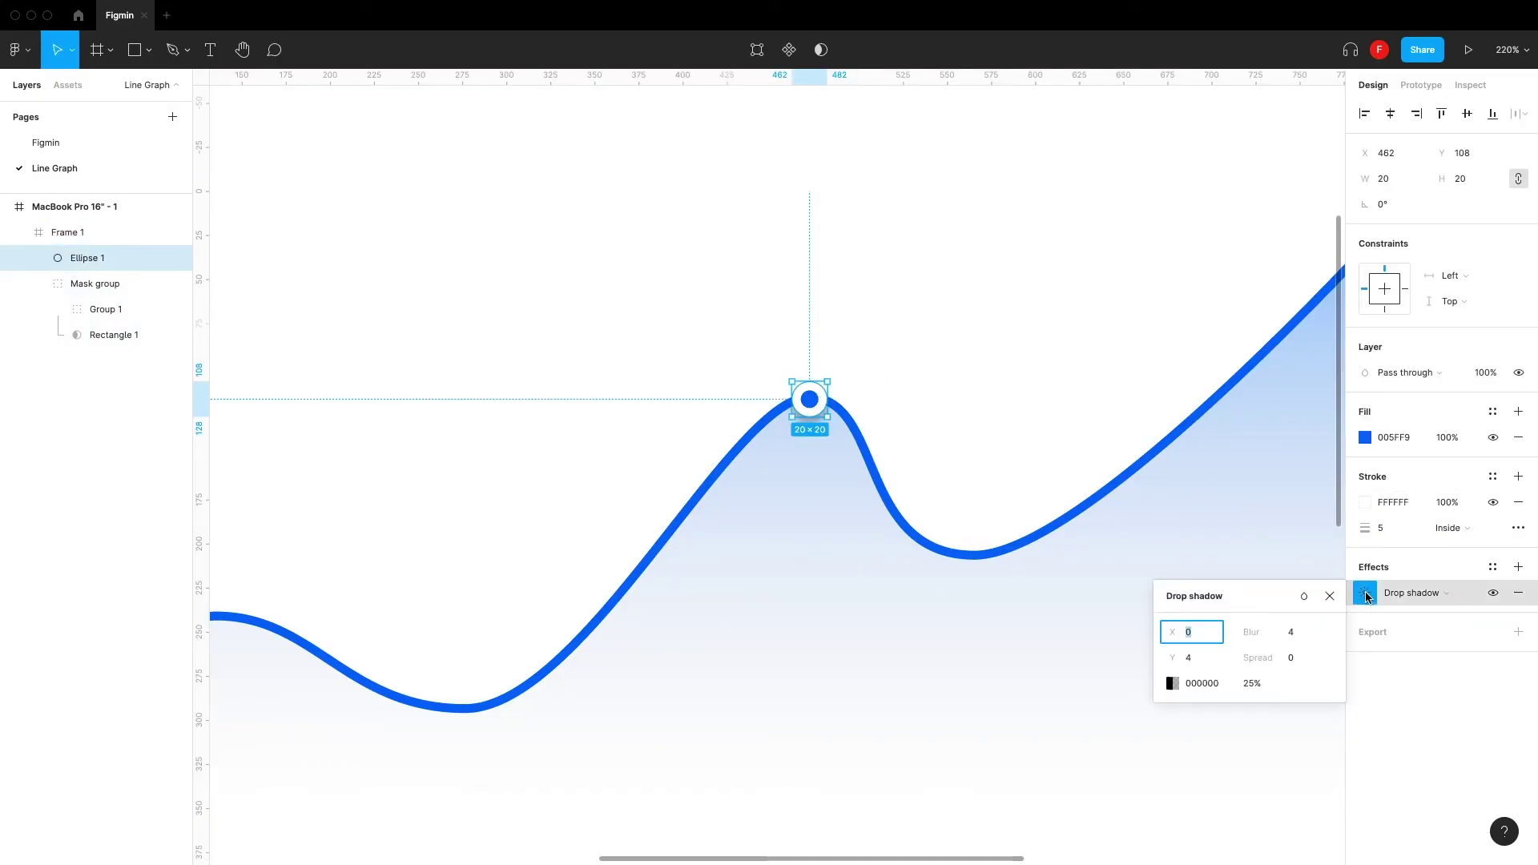
click(1264, 684)
text(10)
key(Return)
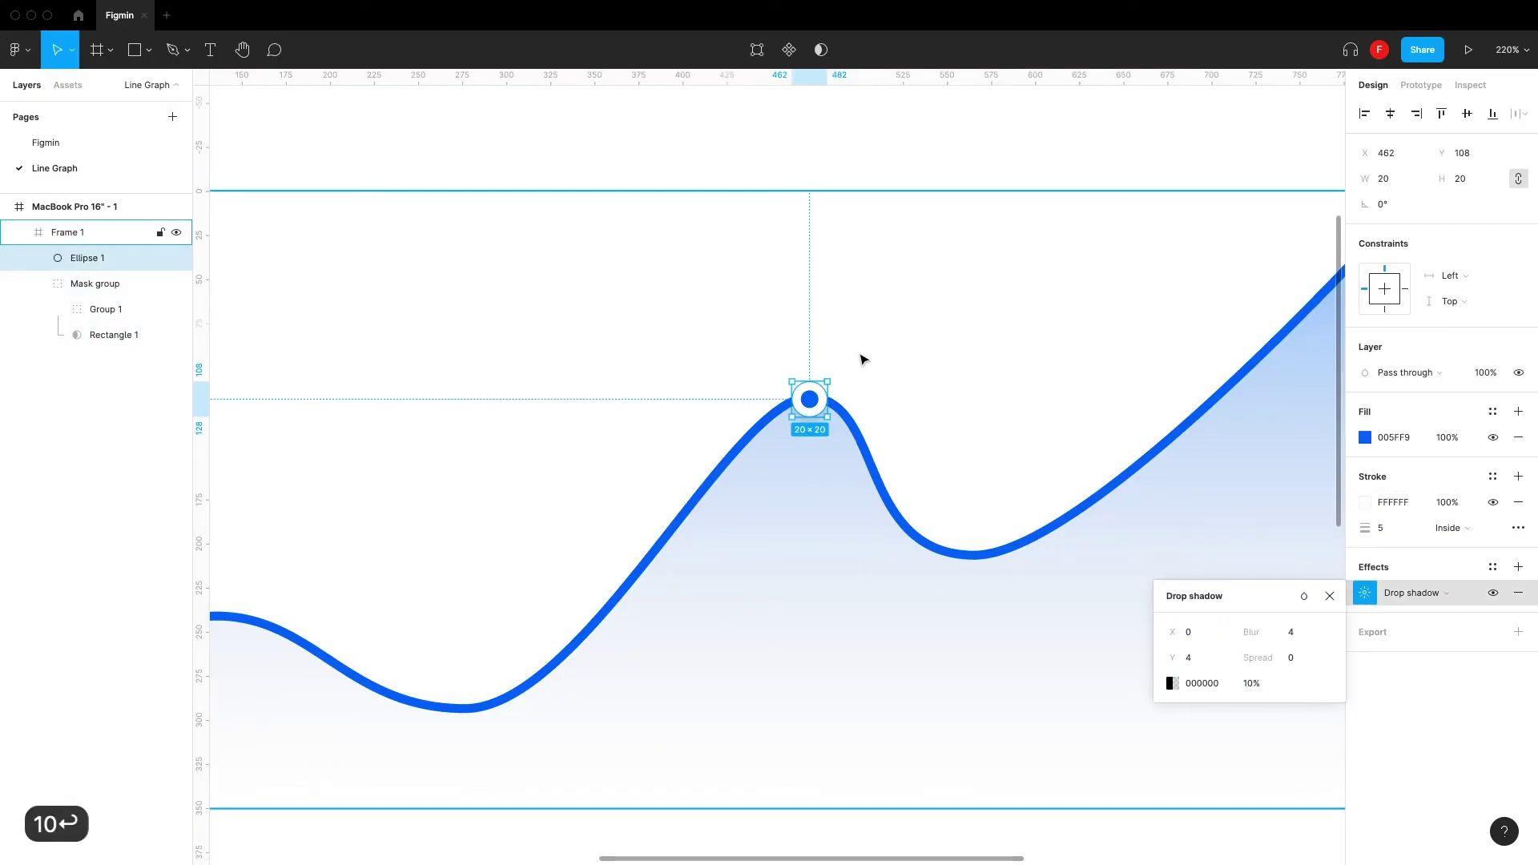